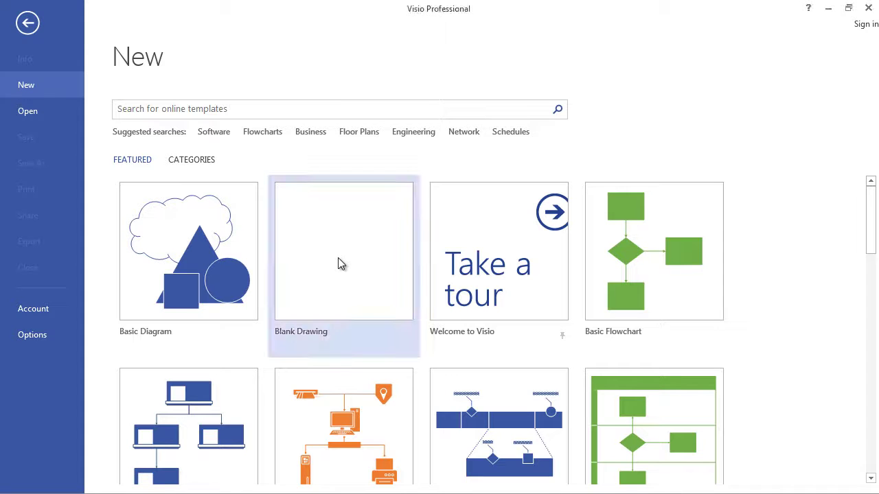
# Scroll through the File > New templates to locate the Blank Drawing template
pyautogui.moveTo(872, 222); pyautogui.dragTo(873, 250)
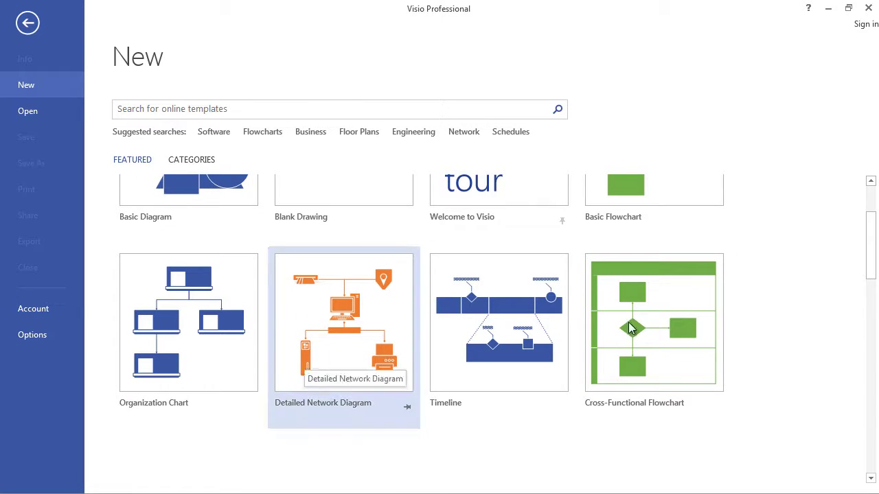
pyautogui.moveTo(871, 268); pyautogui.dragTo(871, 229)
# Create a blank drawing and load the Network and Peripherals - 3D stencil from More Shapes
pyautogui.click(339, 261)
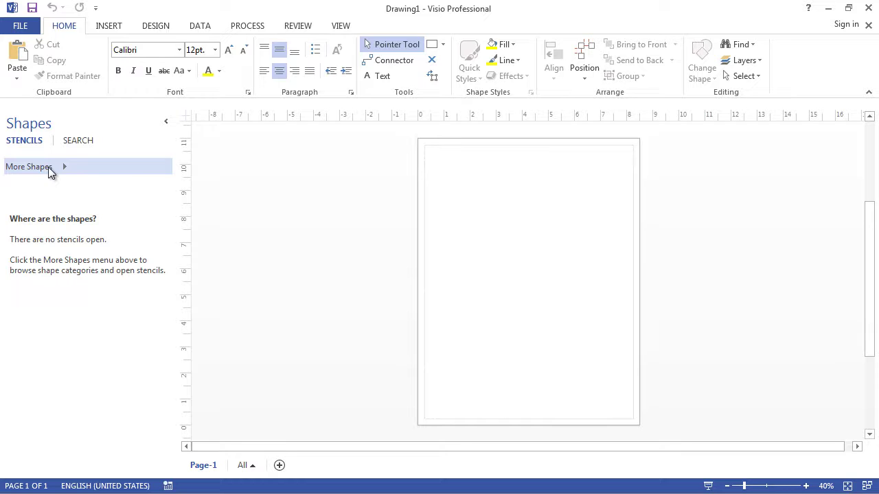
pyautogui.click(48, 167)
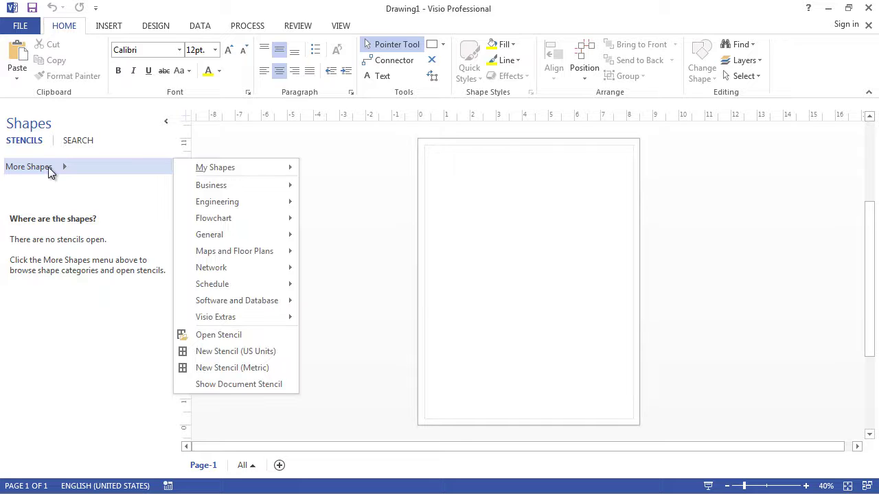
pyautogui.moveTo(222, 268)
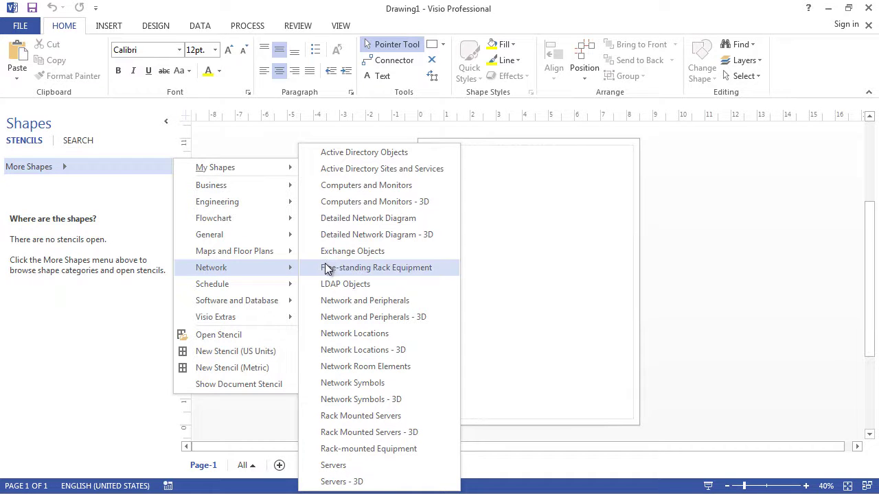
pyautogui.click(382, 321)
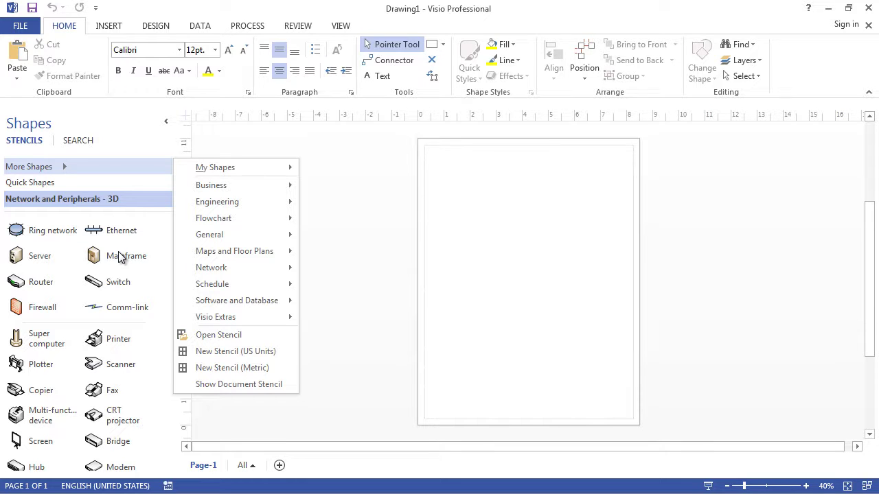
# Place a 3D Server shape near the page's upper left and set the page to Landscape
pyautogui.click(26, 260)
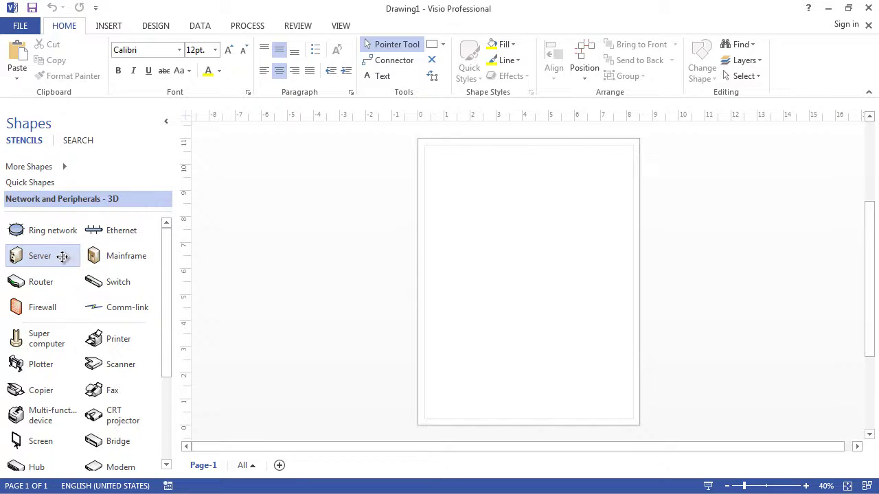
pyautogui.moveTo(98, 256)
pyautogui.mouseDown()
pyautogui.moveTo(426, 240)
pyautogui.moveTo(480, 230)
pyautogui.moveTo(474, 220)
pyautogui.mouseUp()
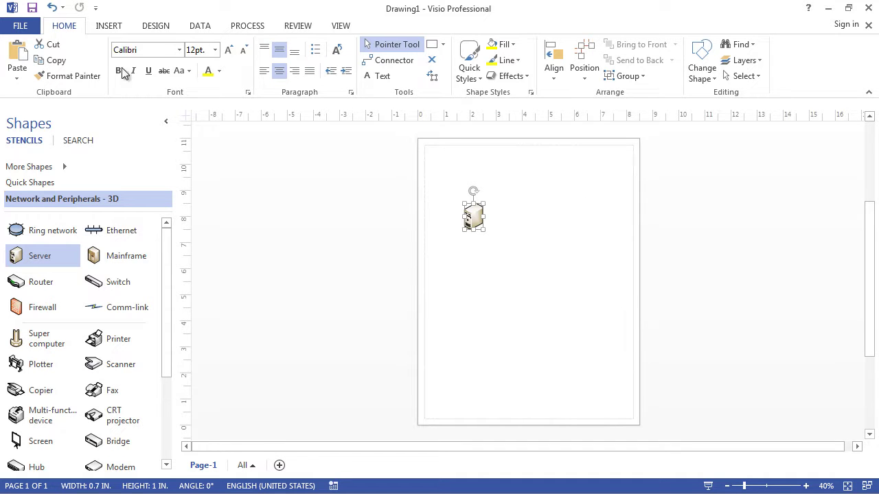
pyautogui.click(114, 27)
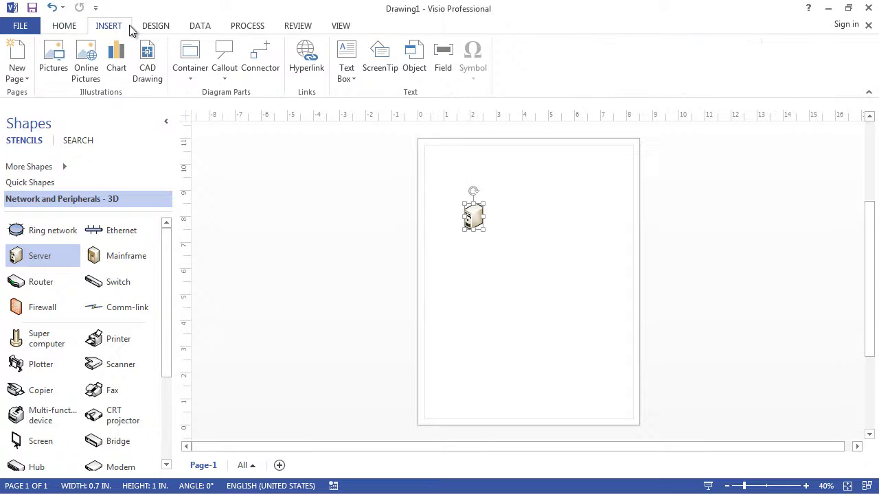
pyautogui.click(157, 27)
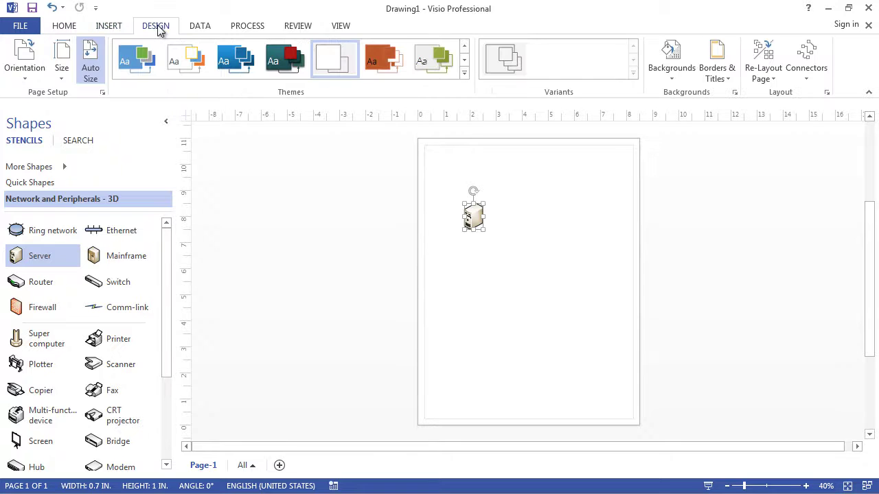
pyautogui.click(24, 77)
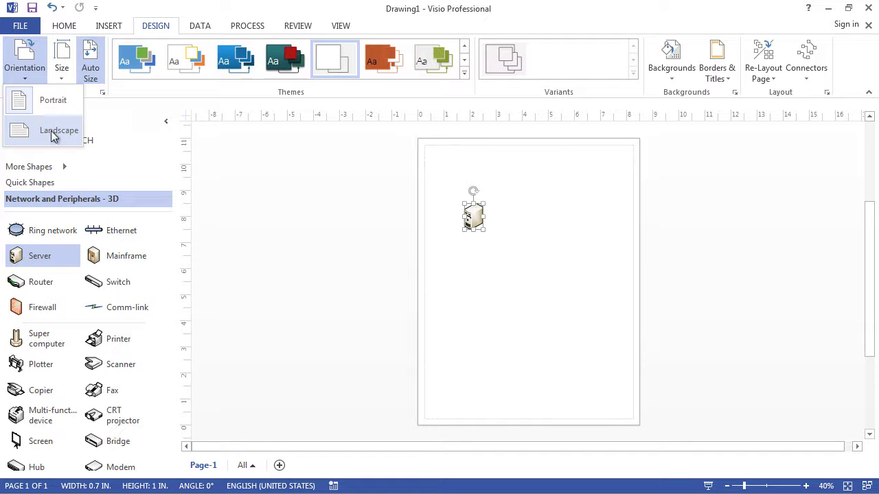
pyautogui.click(54, 132)
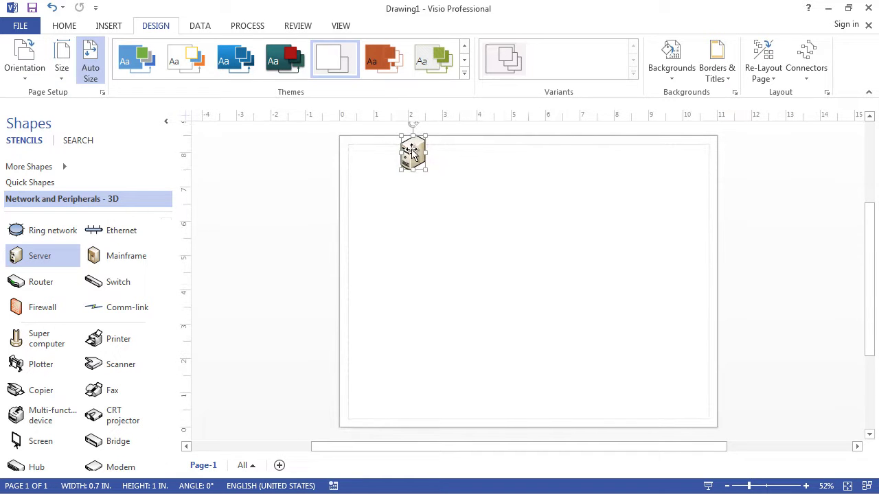
# Lower the server and label it: Windows Server 2012, Milwaukee Datacenter, 8GB, 10.9.140.01, Static
pyautogui.moveTo(413, 152); pyautogui.dragTo(437, 204)
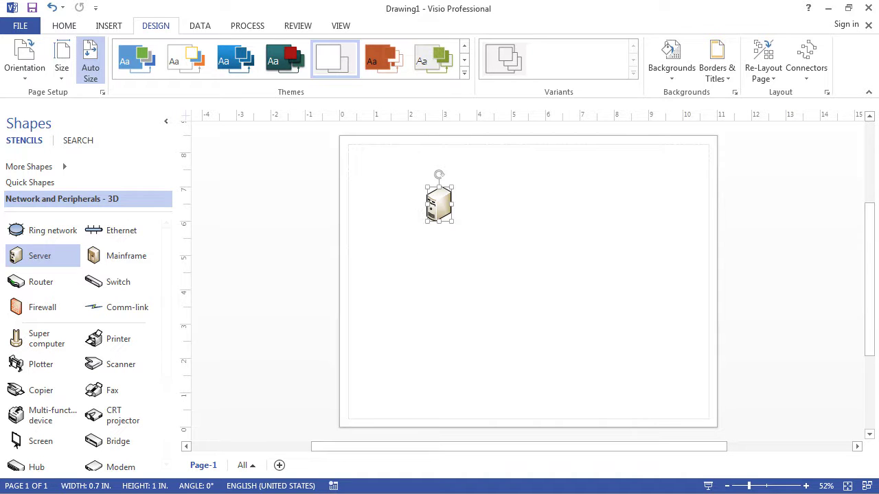
pyautogui.hotkey('ctrl', 'z')
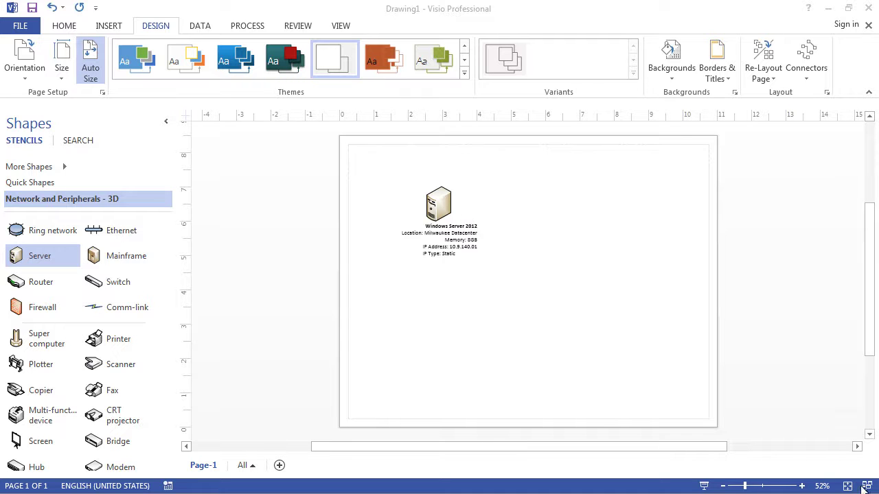
# Zoom in to about 100% on the server and open its details label for editing
pyautogui.click(803, 487)
pyautogui.click(803, 487)
pyautogui.click(804, 486)
pyautogui.click(802, 486)
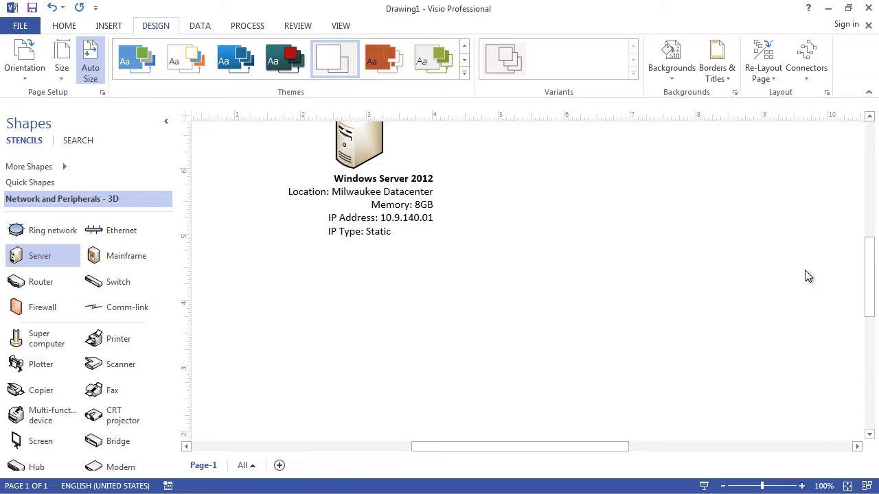
pyautogui.moveTo(871, 251); pyautogui.dragTo(869, 230)
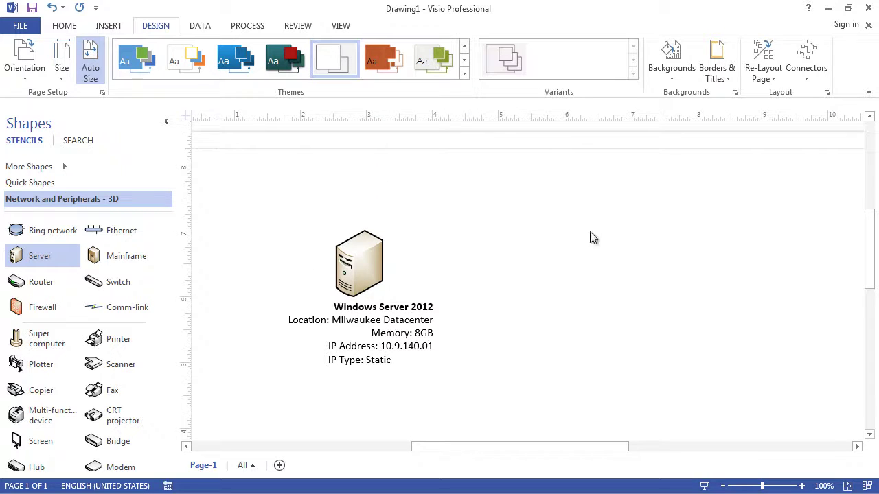
pyautogui.click(167, 124)
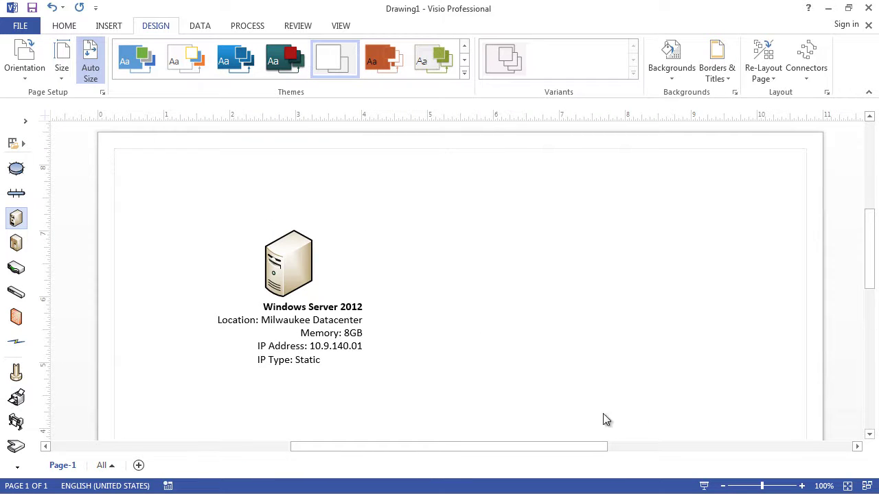
pyautogui.click(25, 121)
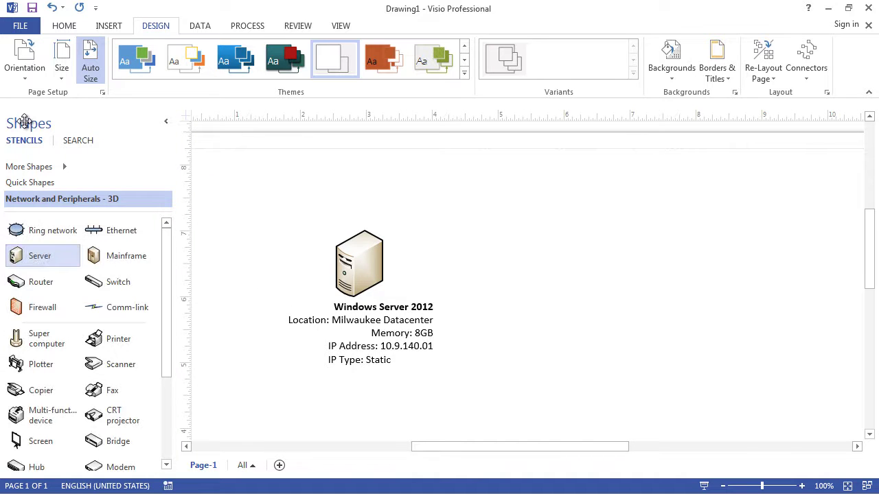
pyautogui.click(802, 487)
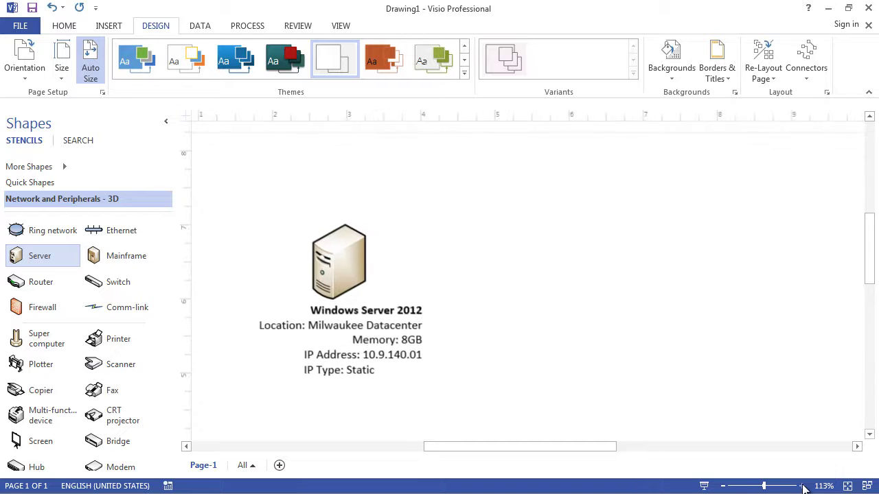
pyautogui.click(723, 486)
pyautogui.click(723, 487)
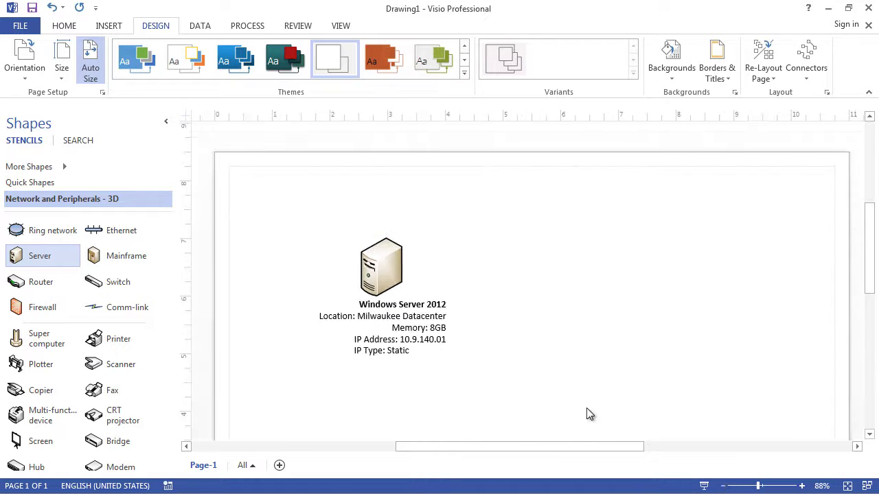
pyautogui.click(399, 313)
pyautogui.doubleClick(400, 320)
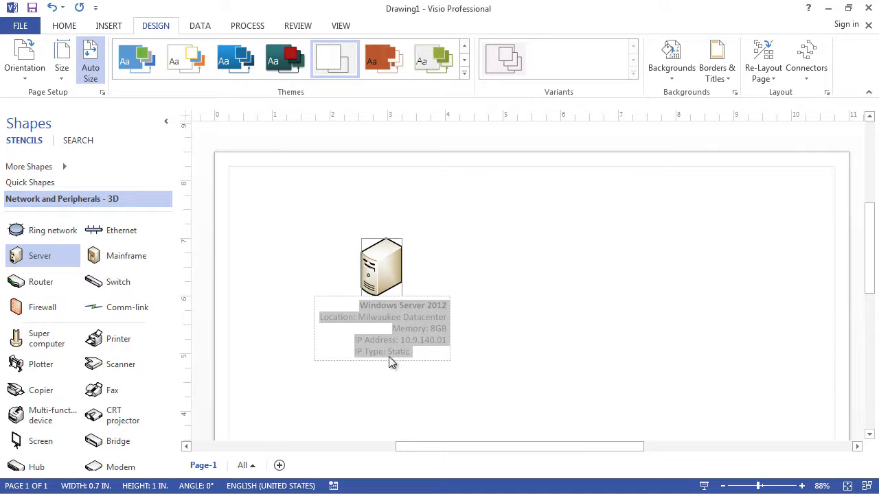
# Drag the server's details label from below the icon to its left side
pyautogui.click(454, 283)
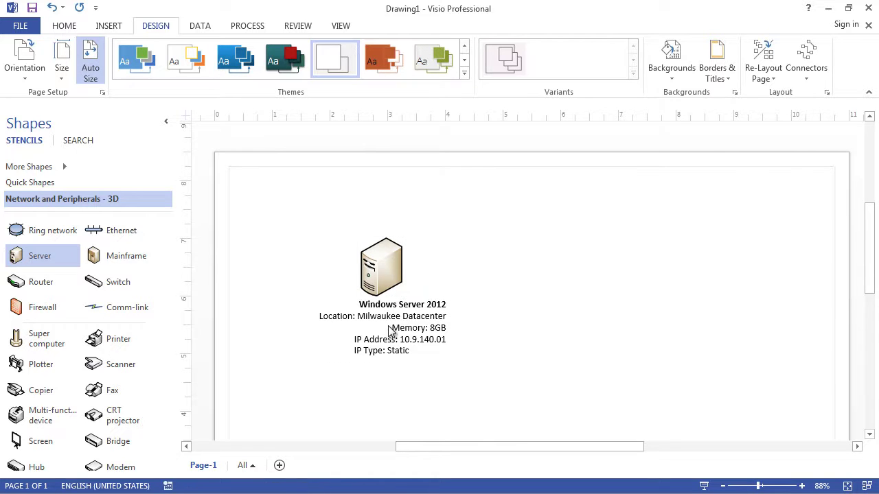
pyautogui.click(392, 329)
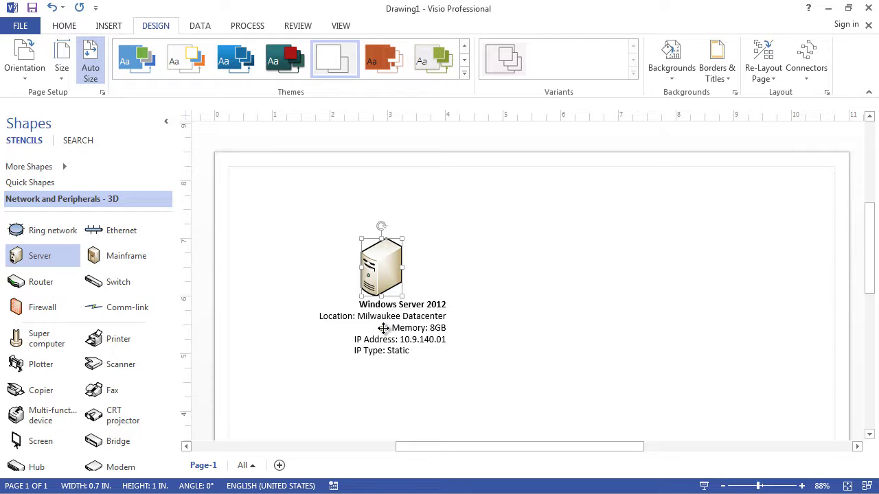
pyautogui.moveTo(383, 328); pyautogui.dragTo(287, 265)
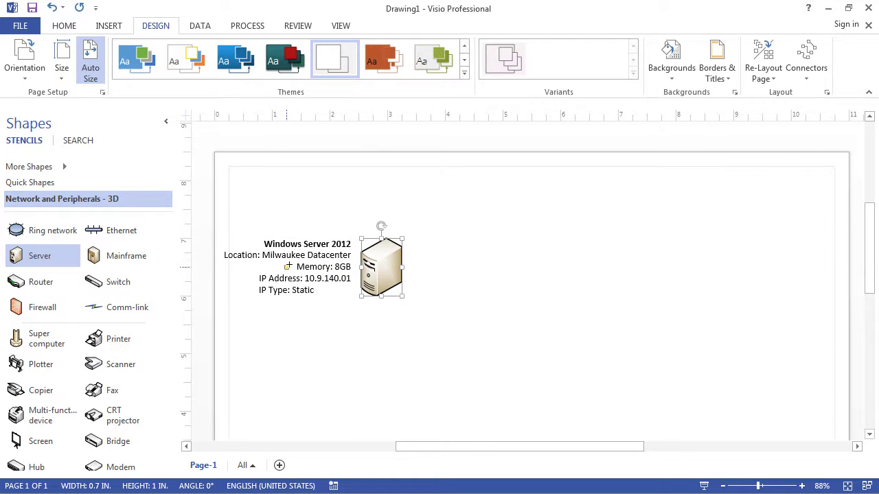
pyautogui.moveTo(289, 266); pyautogui.dragTo(292, 266)
pyautogui.click(342, 339)
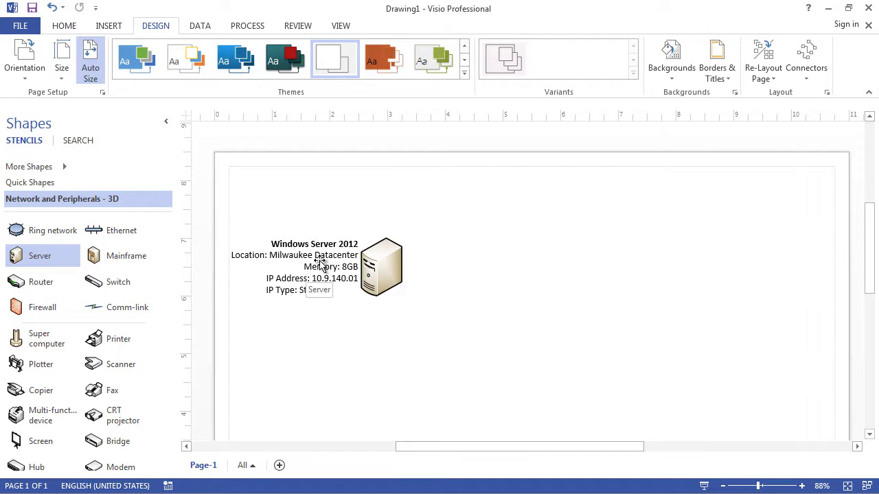
# Remove bold from the value Windows Server 2012 in the server's details label
pyautogui.doubleClick(270, 242)
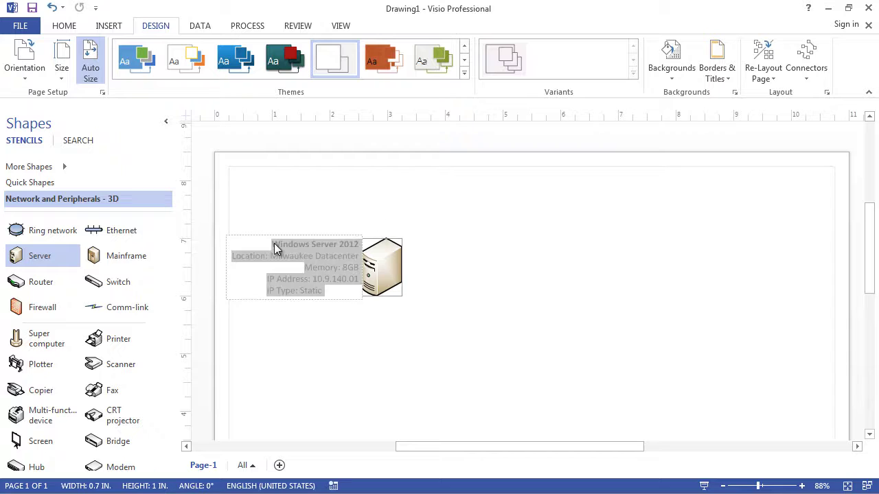
pyautogui.click(273, 243)
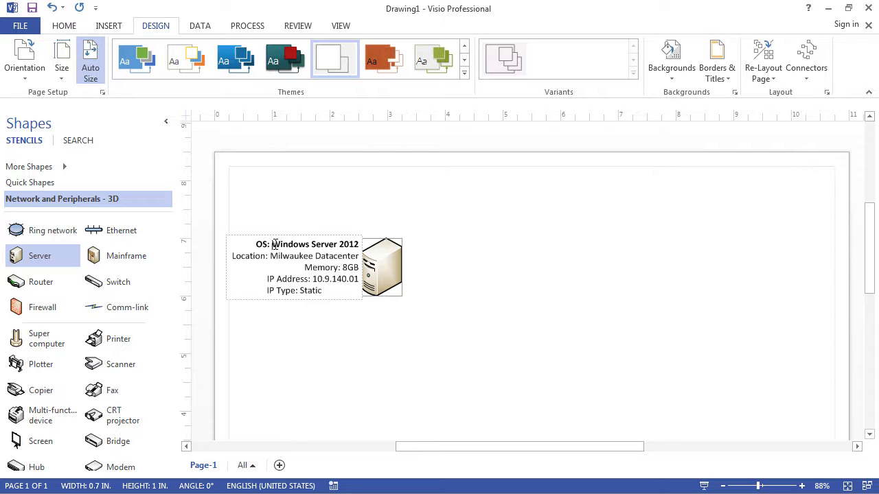
pyautogui.moveTo(278, 244); pyautogui.dragTo(360, 245)
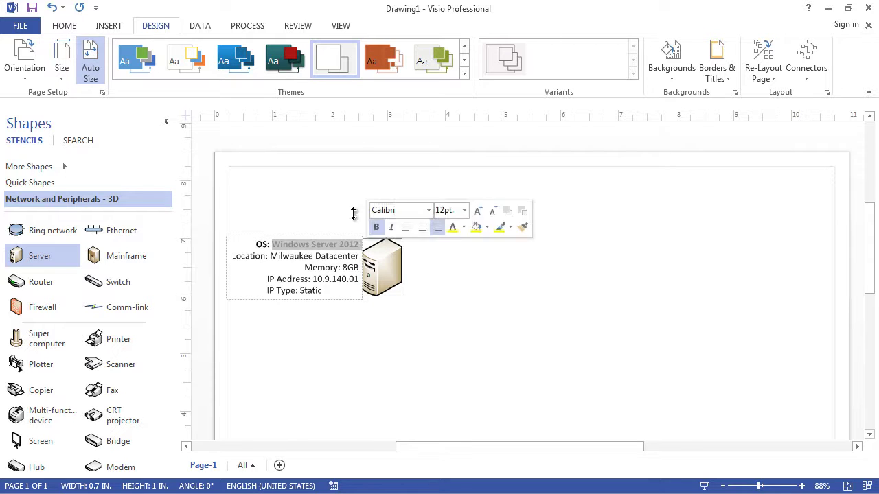
pyautogui.click(62, 27)
pyautogui.click(118, 70)
pyautogui.click(311, 278)
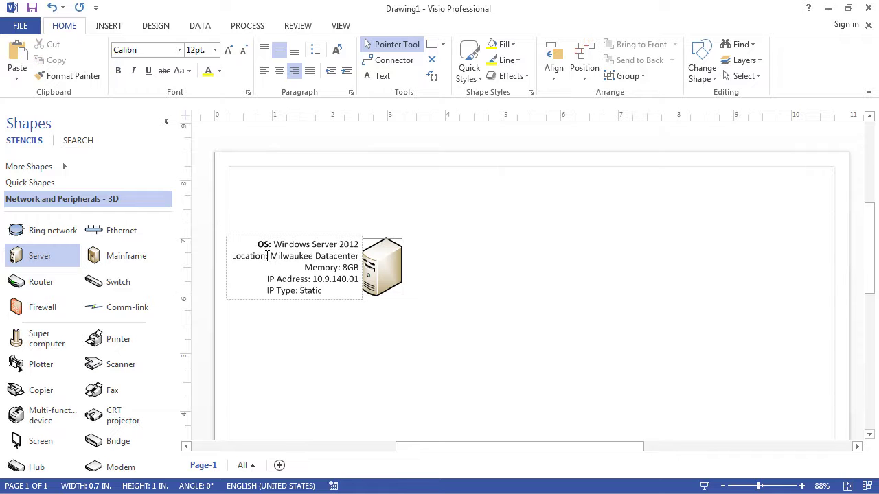
# Bold the field names Location, Memory, IP Address and IP Type
pyautogui.moveTo(266, 257); pyautogui.dragTo(236, 257)
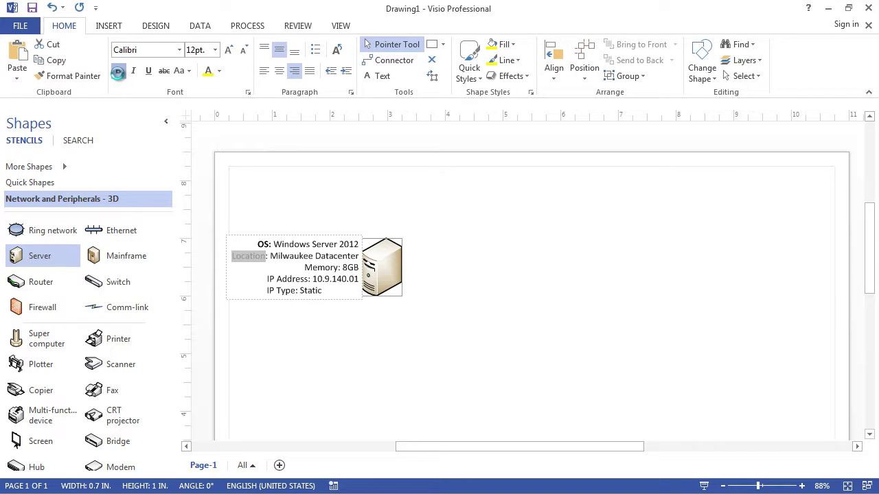
pyautogui.click(118, 71)
pyautogui.moveTo(304, 267); pyautogui.dragTo(334, 267)
pyautogui.click(119, 71)
pyautogui.moveTo(267, 279); pyautogui.dragTo(303, 281)
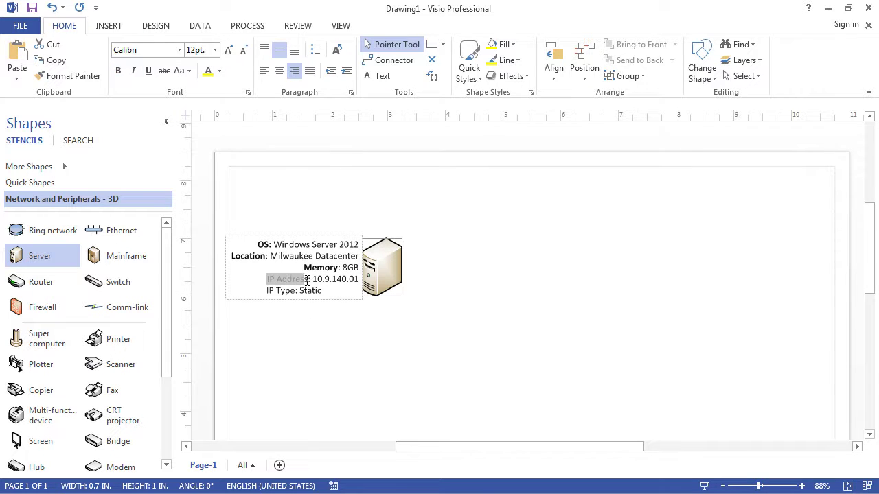
pyautogui.click(118, 71)
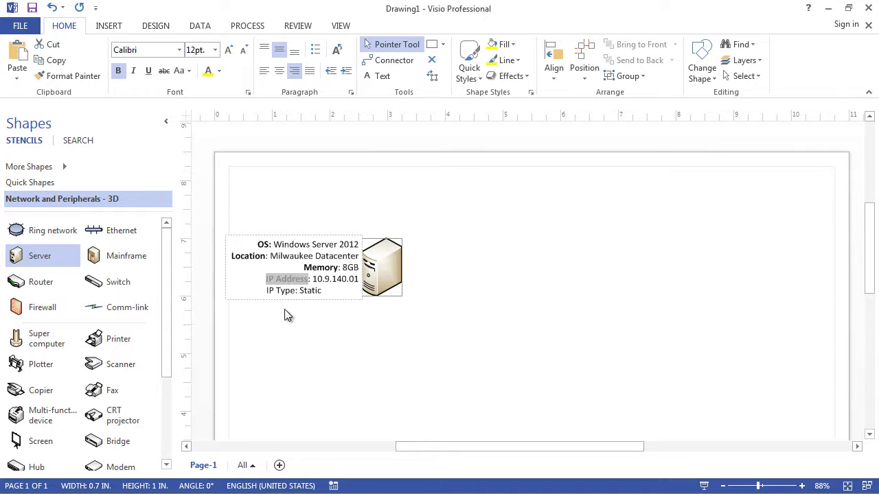
pyautogui.moveTo(267, 291); pyautogui.dragTo(294, 295)
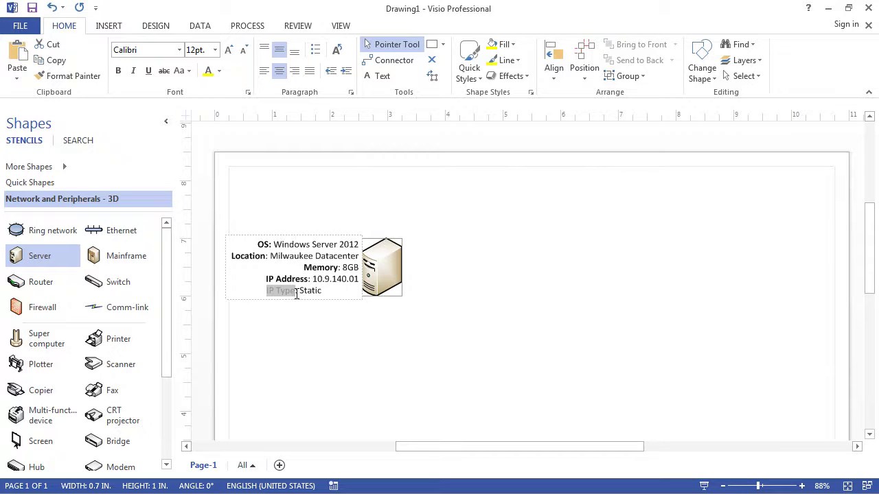
pyautogui.click(118, 71)
pyautogui.press('Escape')
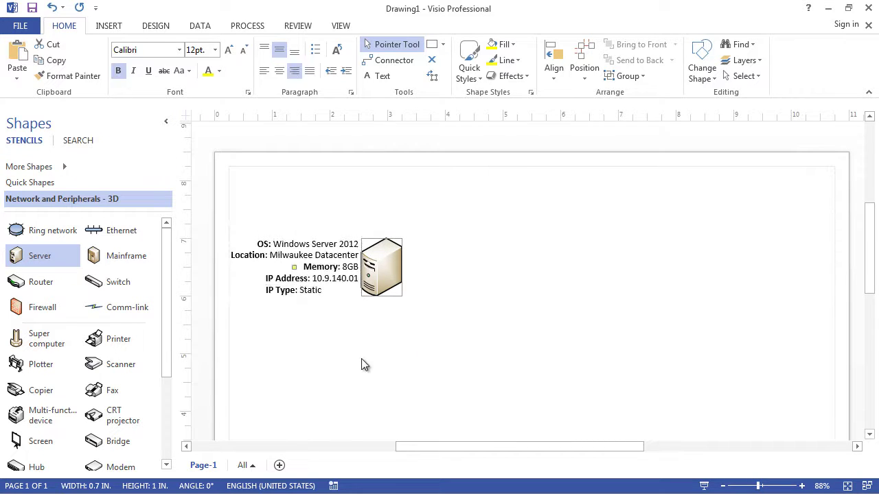
pyautogui.click(321, 292)
pyautogui.doubleClick(322, 292)
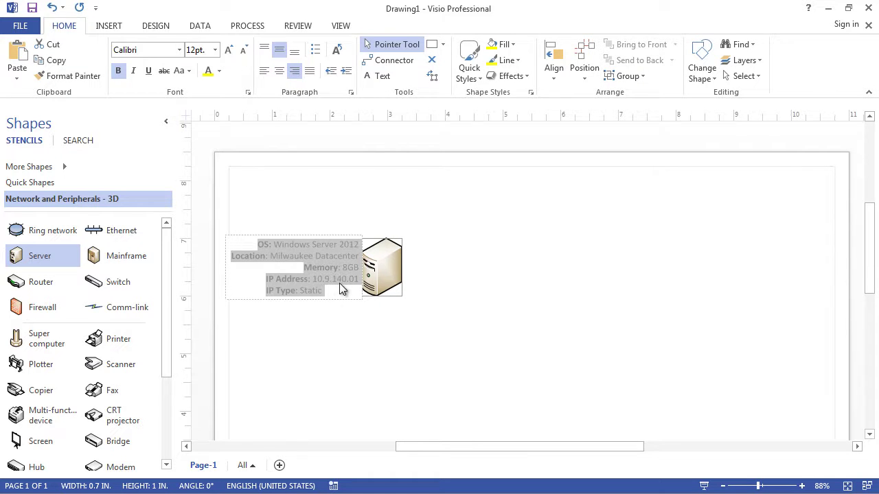
# Left-align the details text, move it right of the server icon, and shift the server left
pyautogui.click(264, 71)
pyautogui.click(285, 312)
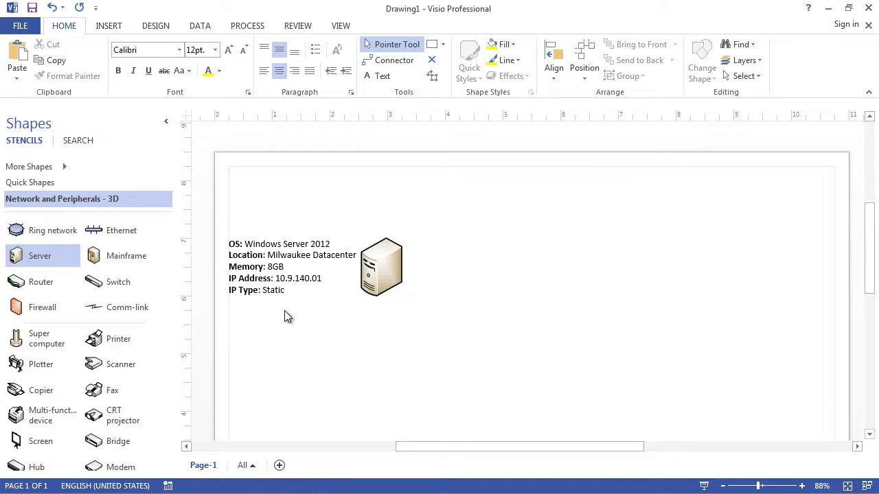
pyautogui.click(287, 270)
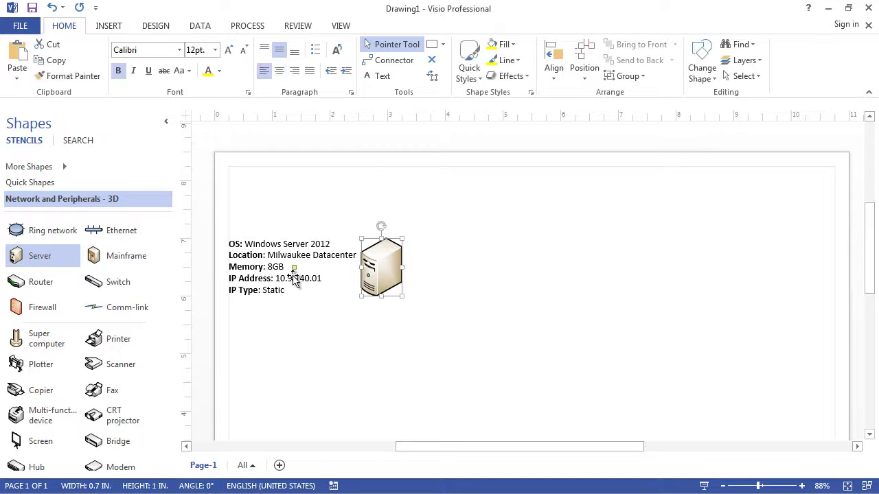
pyautogui.moveTo(293, 267); pyautogui.dragTo(473, 267)
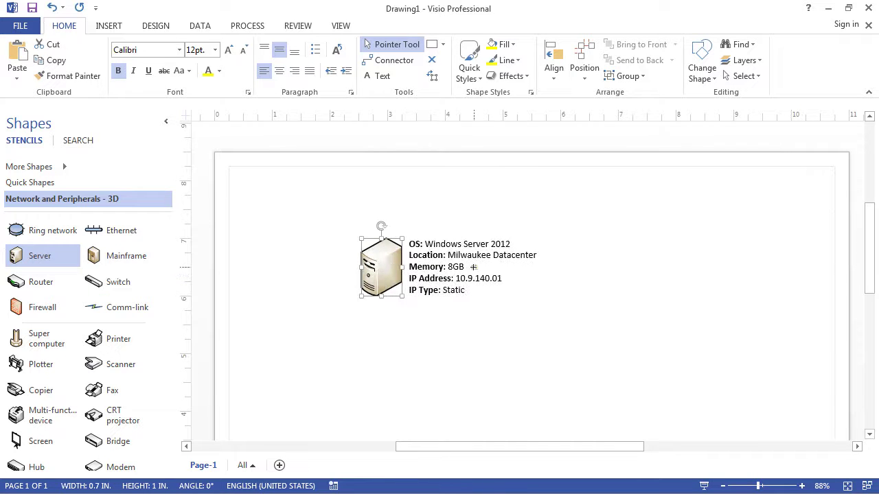
pyautogui.click(461, 333)
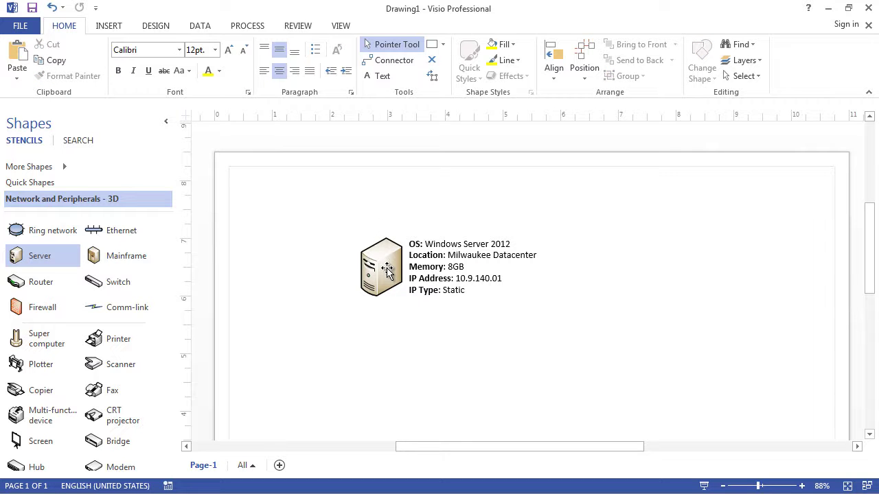
pyautogui.moveTo(387, 270); pyautogui.dragTo(312, 262)
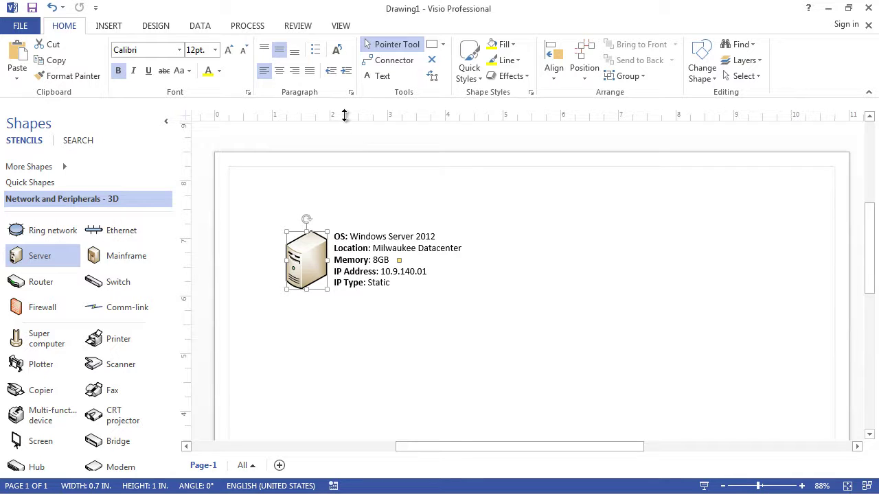
# On the Insert tab, check the Text Box orientations, then bring up the Callout gallery
pyautogui.click(378, 76)
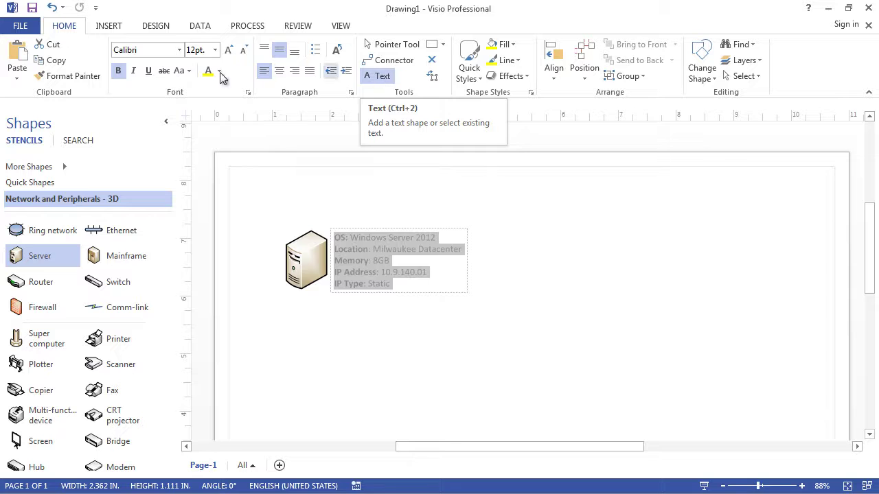
pyautogui.click(110, 27)
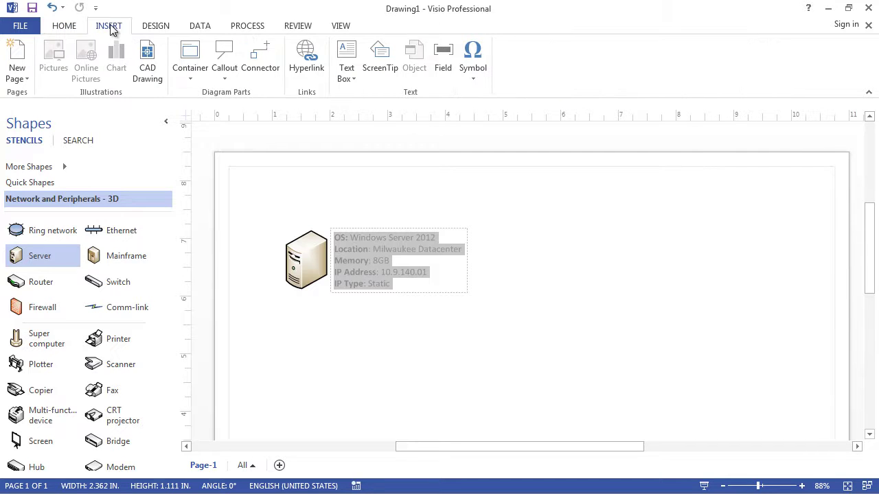
pyautogui.click(346, 55)
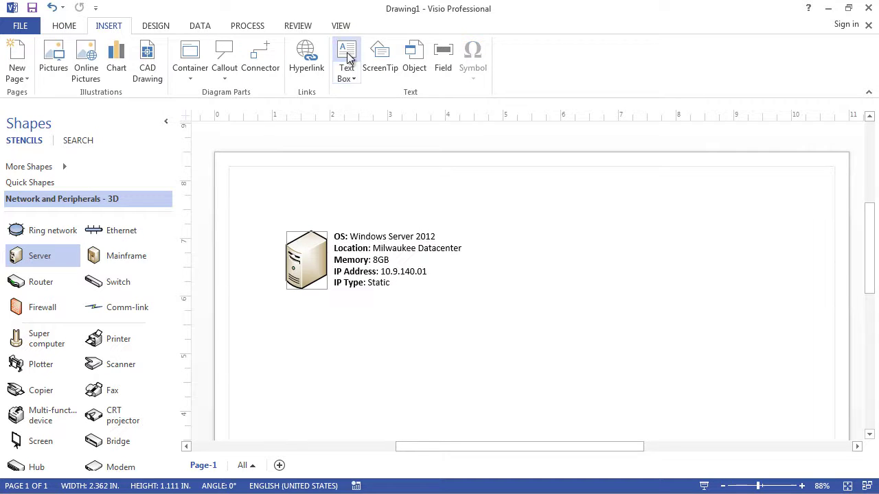
pyautogui.click(350, 78)
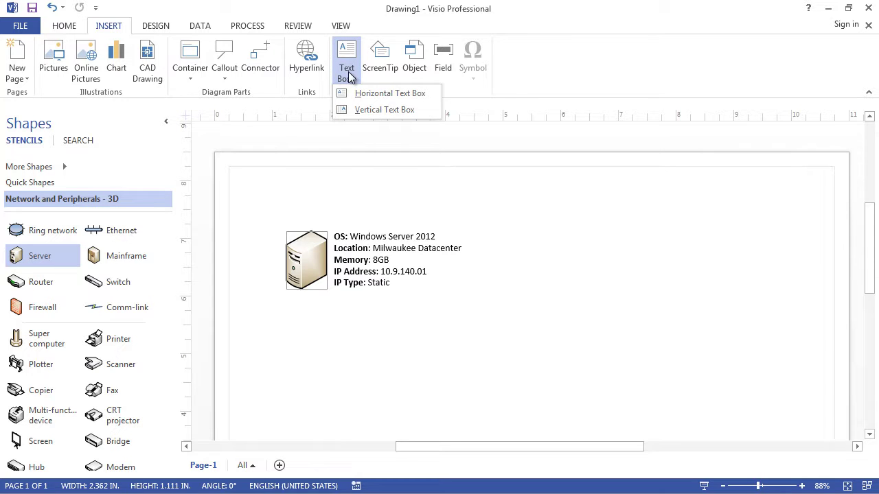
pyautogui.click(381, 93)
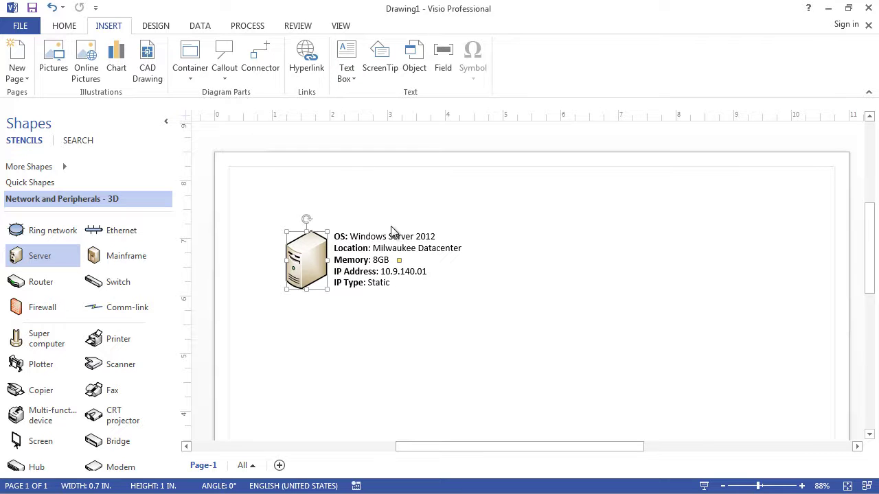
pyautogui.click(349, 67)
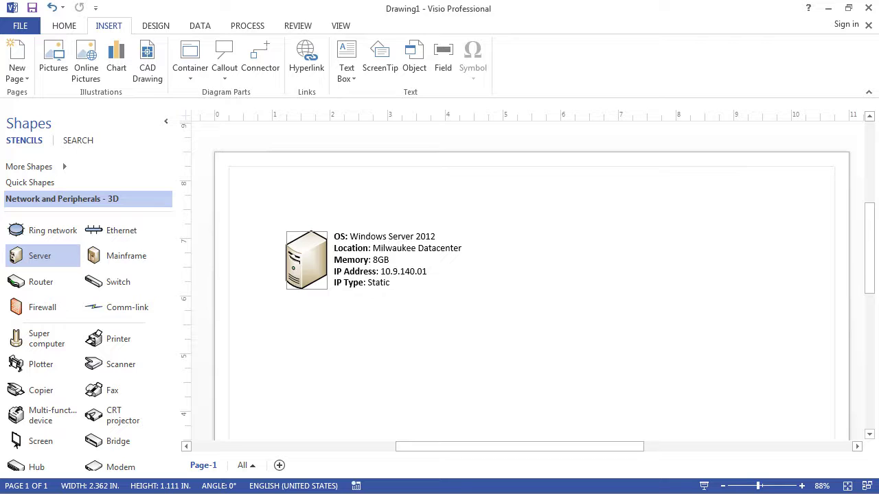
pyautogui.click(228, 80)
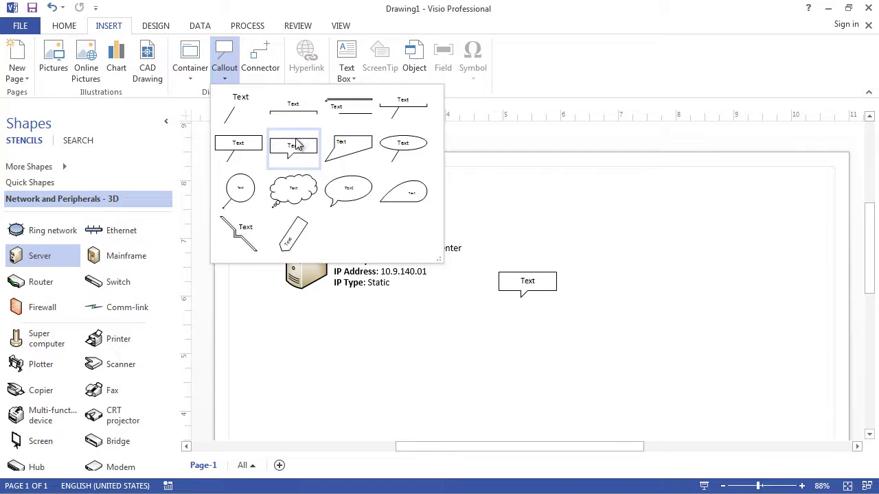
# Add a Sled callout reading Sales-Server-01 and make its text bold
pyautogui.click(350, 110)
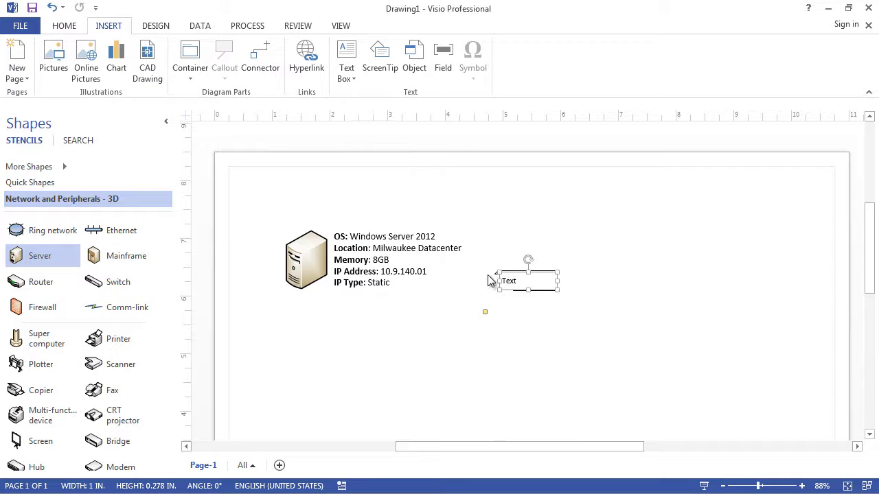
pyautogui.doubleClick(540, 284)
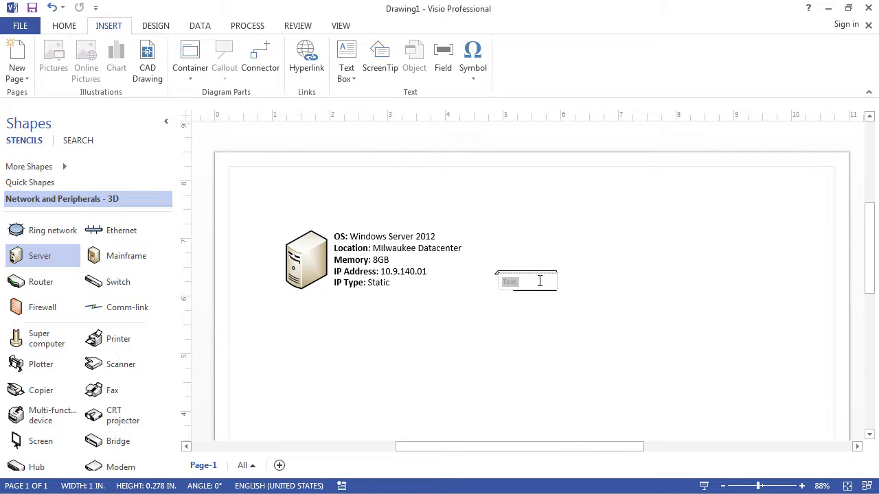
pyautogui.write('S')
pyautogui.press('BackSpace')
pyautogui.press('BackSpace')
pyautogui.press('BackSpace')
pyautogui.moveTo(503, 282); pyautogui.dragTo(555, 283)
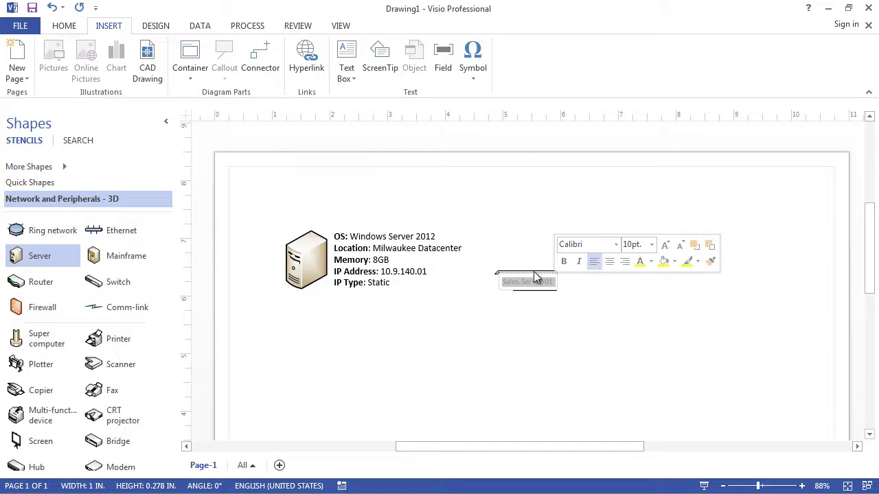
pyautogui.click(60, 30)
pyautogui.click(118, 71)
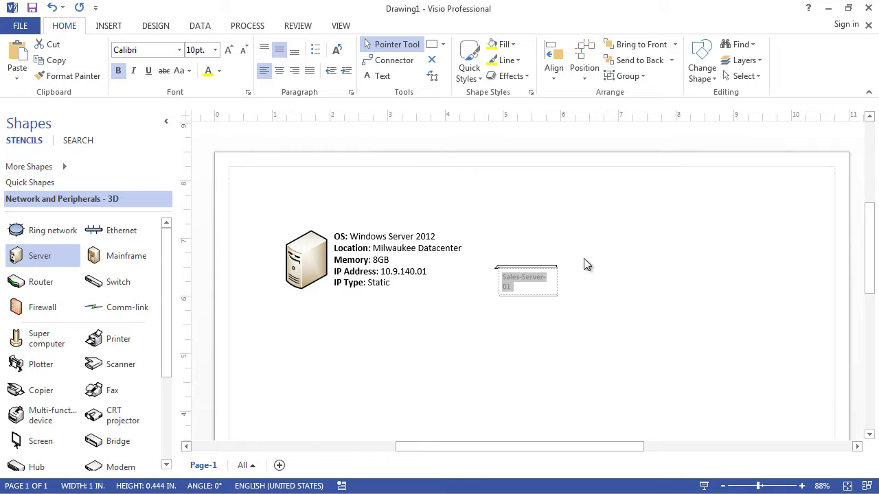
# Widen the callout so the name fits on one line and centre it beneath the server
pyautogui.click(552, 268)
pyautogui.click(554, 277)
pyautogui.moveTo(558, 278); pyautogui.dragTo(346, 294)
pyautogui.click(351, 371)
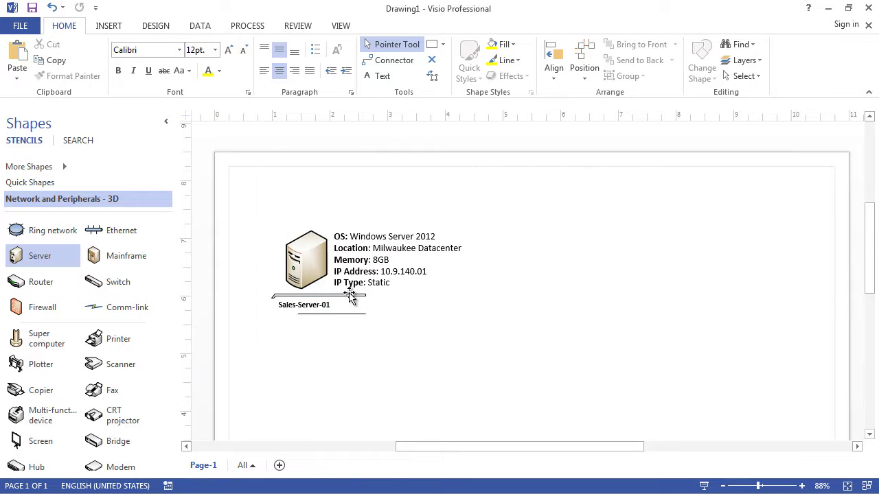
pyautogui.moveTo(355, 295); pyautogui.dragTo(366, 296)
pyautogui.click(351, 355)
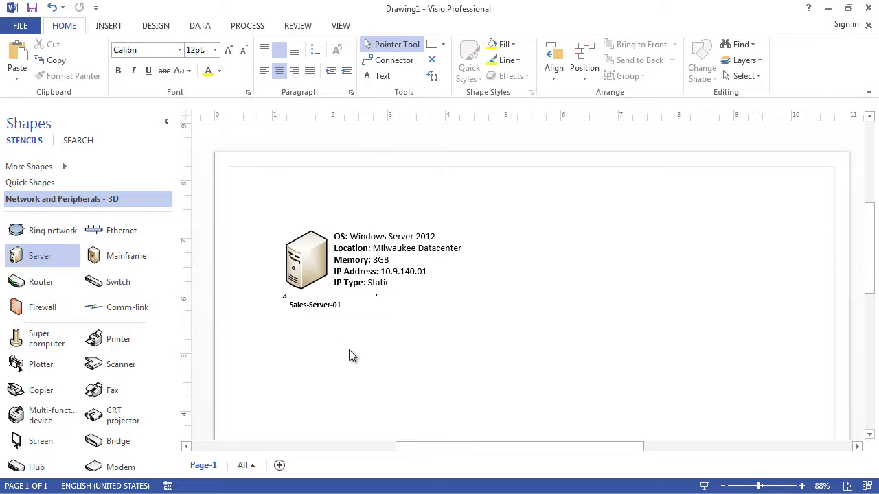
pyautogui.moveTo(261, 209); pyautogui.dragTo(488, 347)
# Group the Sales-Server-01 icon, details label and callout, then nudge the group up and right
pyautogui.click(268, 201)
pyautogui.moveTo(246, 190); pyautogui.dragTo(577, 361)
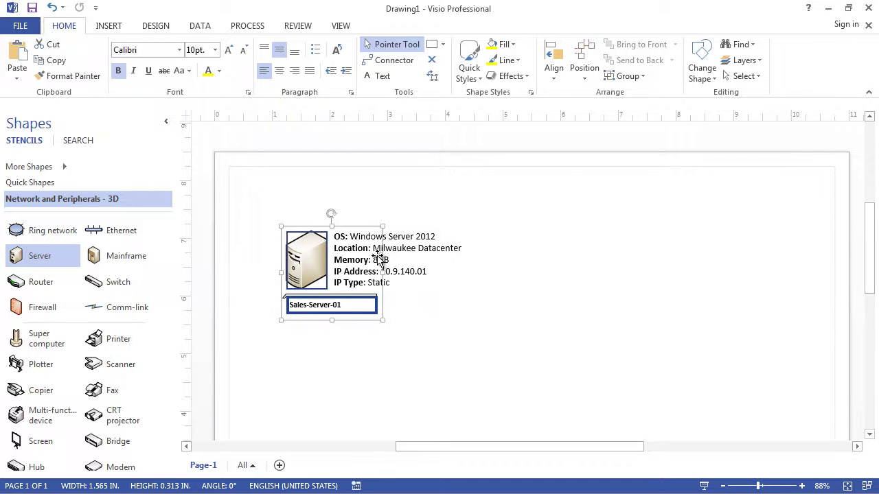
pyautogui.rightClick(316, 265)
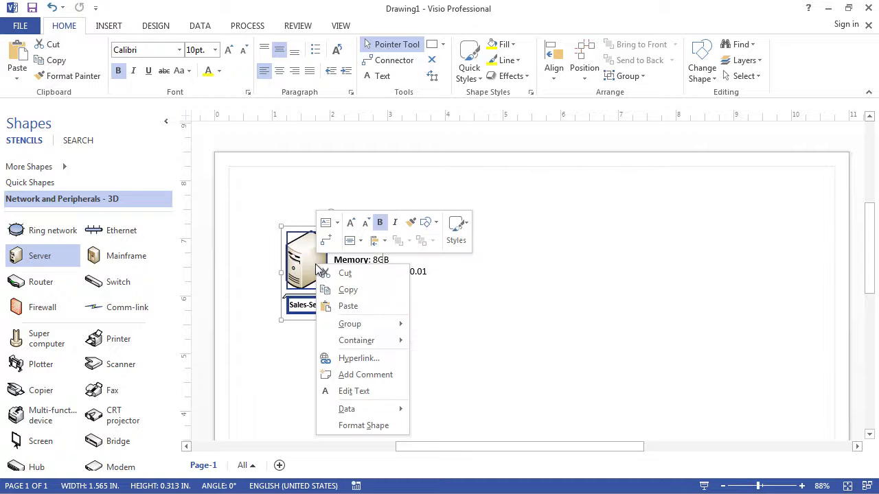
pyautogui.moveTo(346, 327)
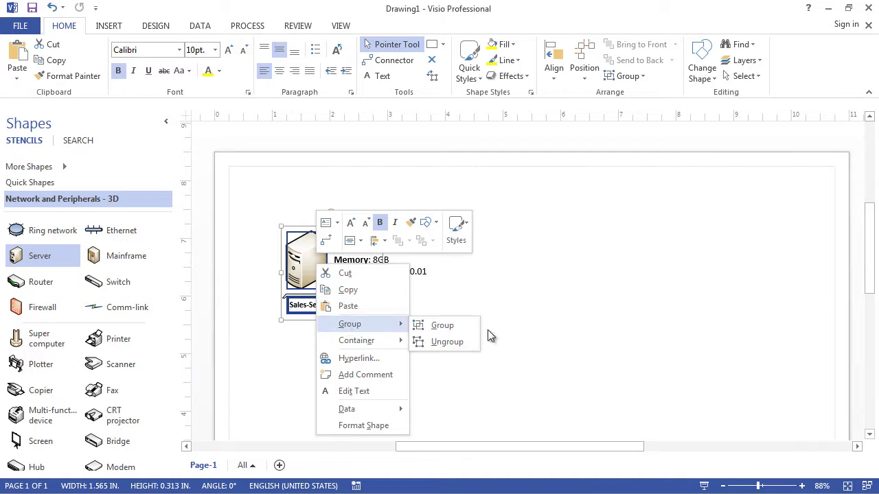
pyautogui.click(441, 326)
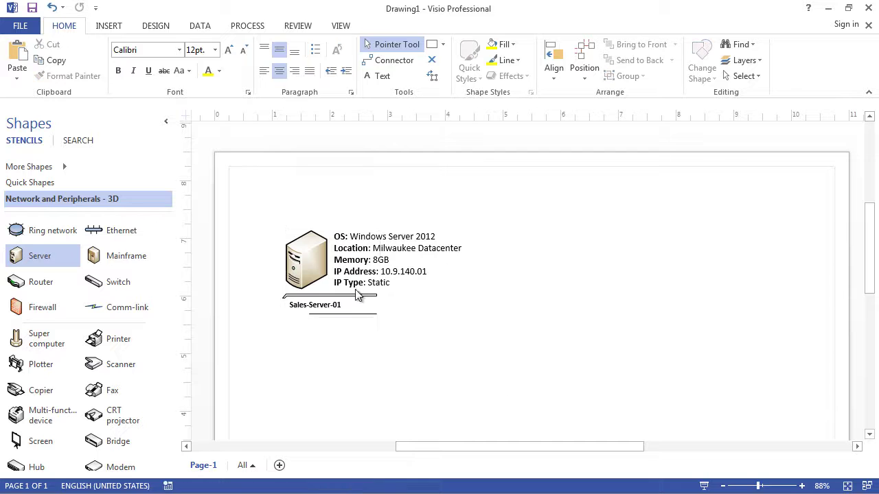
pyautogui.moveTo(315, 266); pyautogui.dragTo(325, 245)
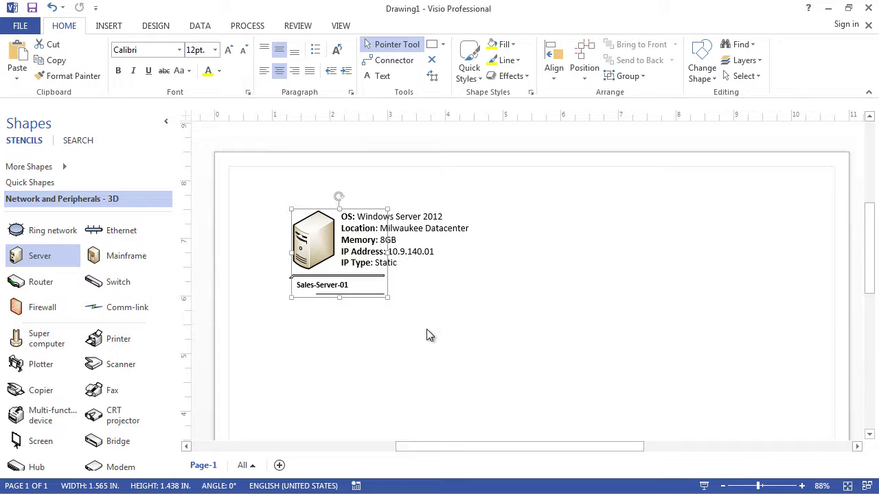
# Copy the Sales-Server-01 group and paste a duplicate directly below it
pyautogui.rightClick(321, 248)
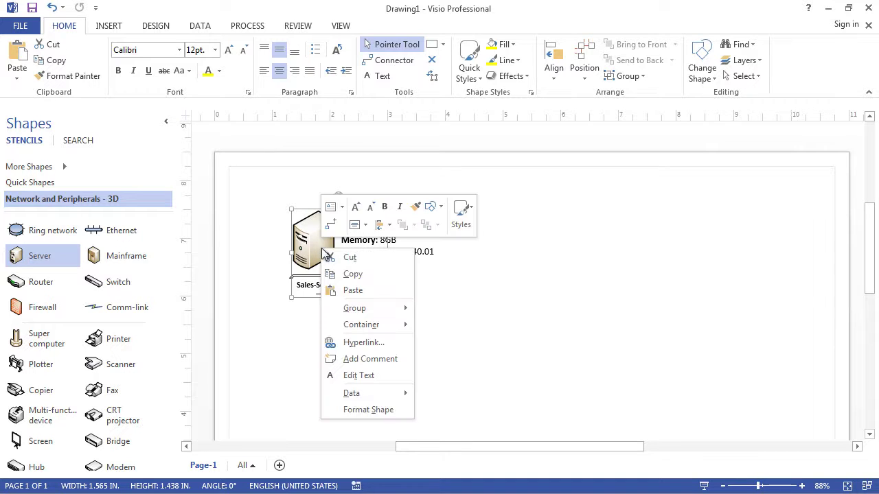
pyautogui.click(347, 274)
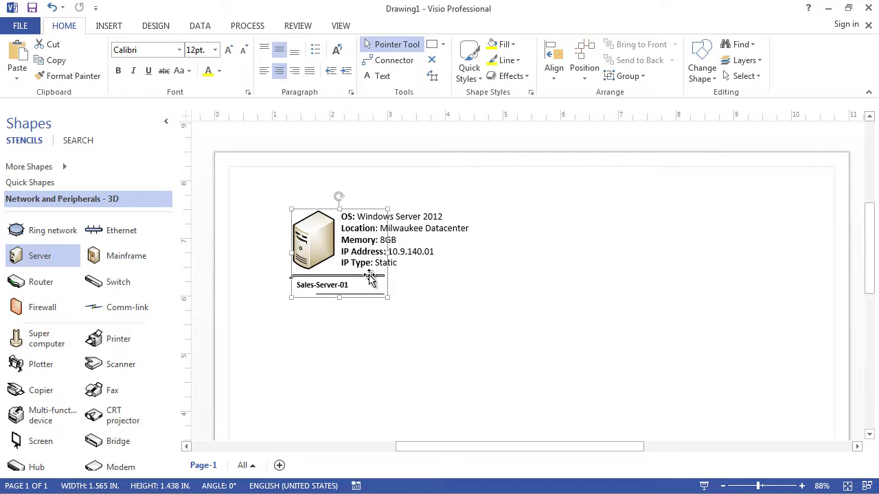
pyautogui.rightClick(320, 248)
pyautogui.click(341, 272)
pyautogui.rightClick(342, 325)
pyautogui.click(373, 362)
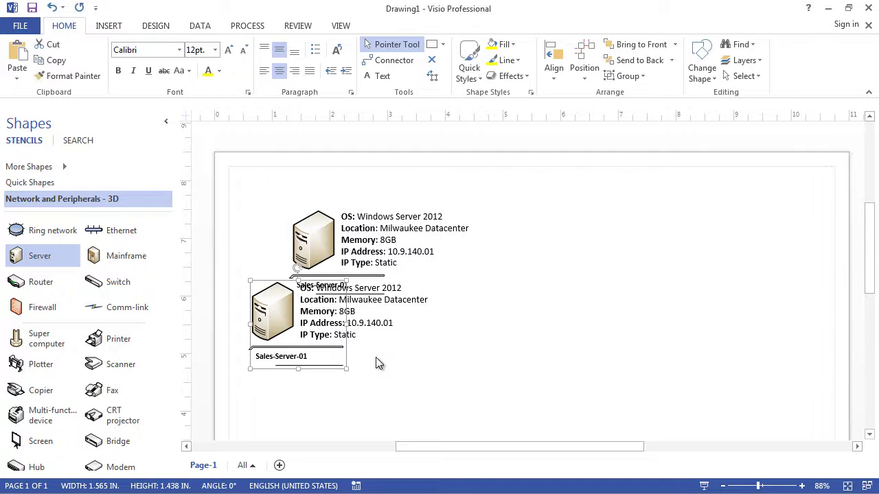
pyautogui.moveTo(311, 358)
pyautogui.mouseDown()
pyautogui.moveTo(339, 393)
pyautogui.moveTo(314, 357)
pyautogui.mouseUp()
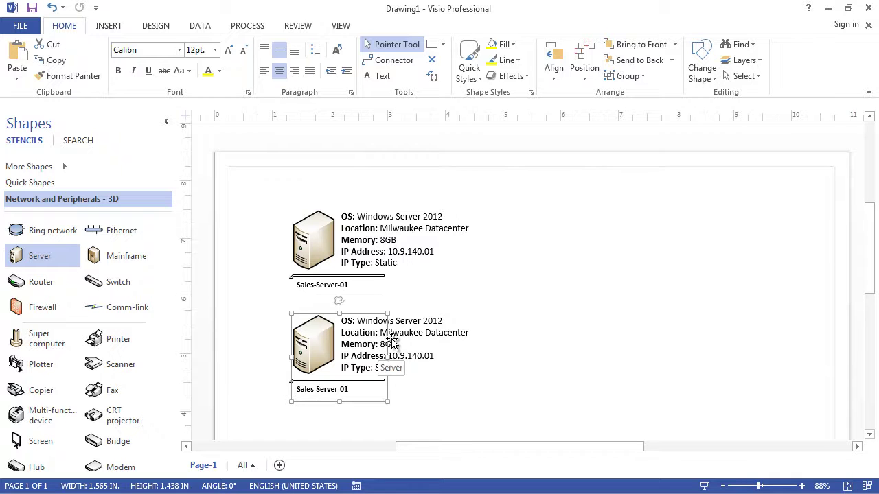
# Rename the duplicate server's callout to Document-Sharing-01
pyautogui.doubleClick(321, 397)
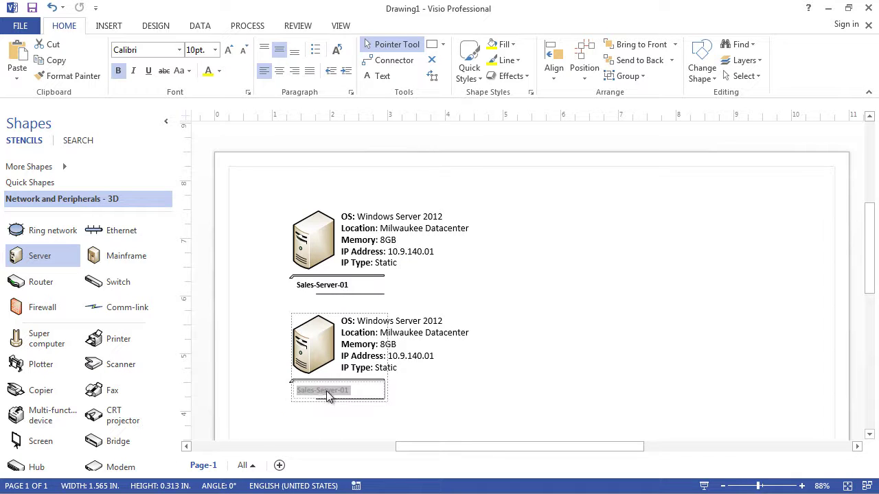
pyautogui.click(337, 391)
pyautogui.moveTo(338, 391); pyautogui.dragTo(293, 388)
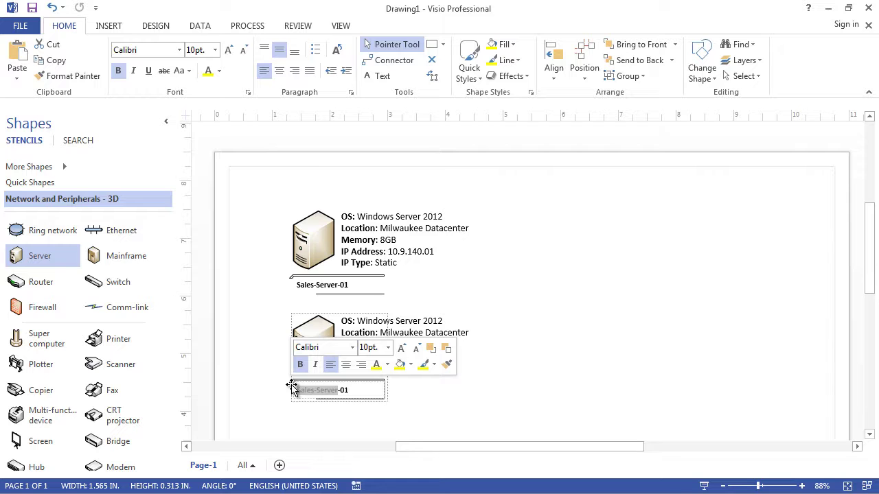
pyautogui.write('Document-Sharing')
pyautogui.click(412, 357)
# Ungroup the second server, breaking its master link, so its details text is editable
pyautogui.click(350, 357)
pyautogui.click(364, 357)
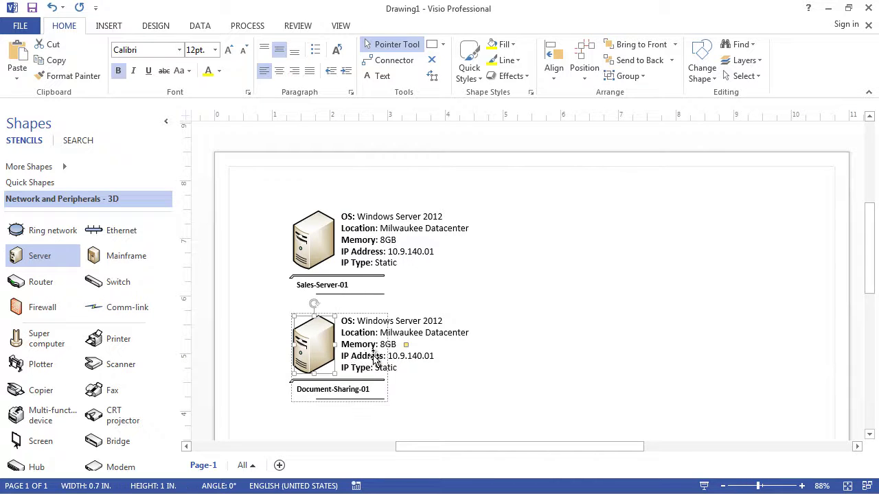
pyautogui.rightClick(358, 368)
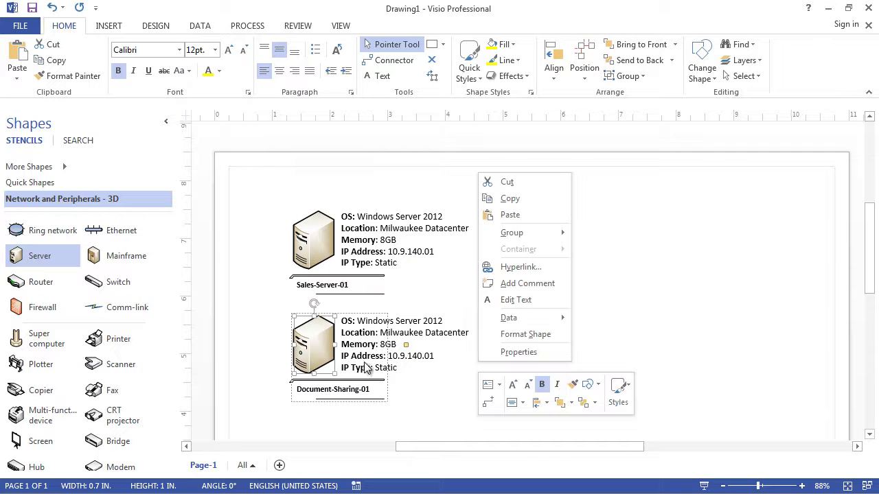
pyautogui.moveTo(517, 235)
pyautogui.click(609, 251)
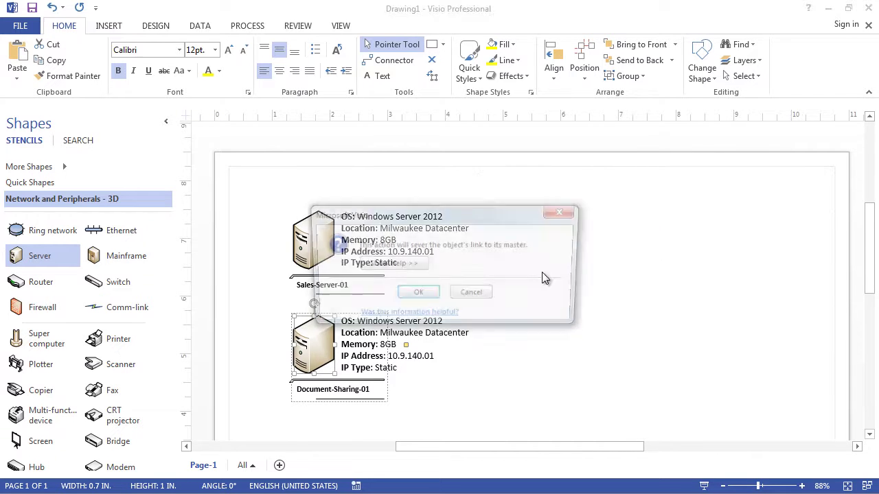
pyautogui.click(416, 295)
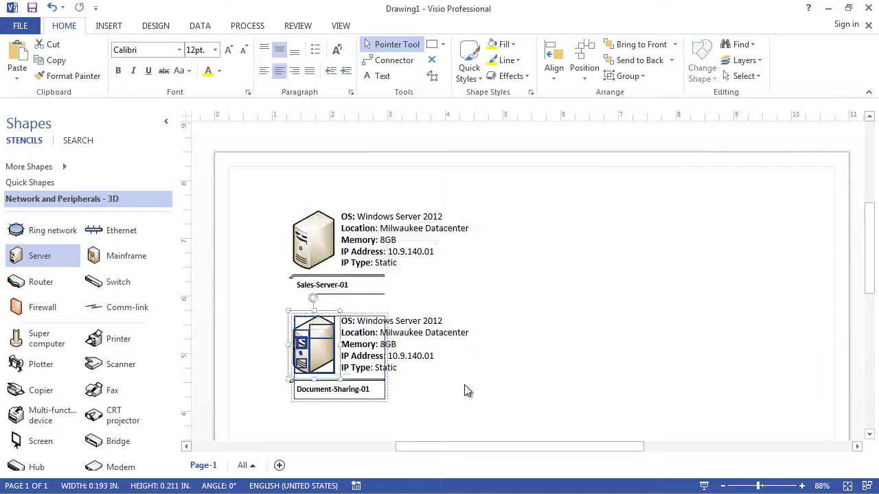
pyautogui.click(328, 349)
pyautogui.rightClick(328, 348)
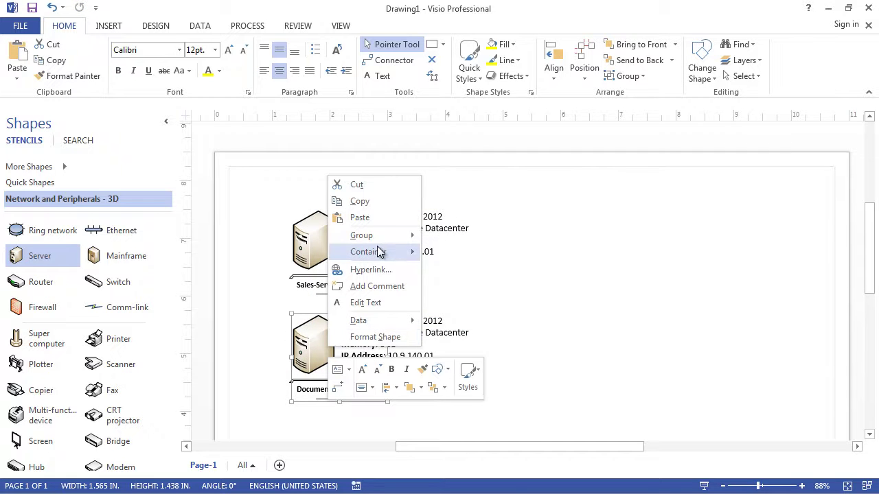
pyautogui.moveTo(382, 235)
pyautogui.click(447, 253)
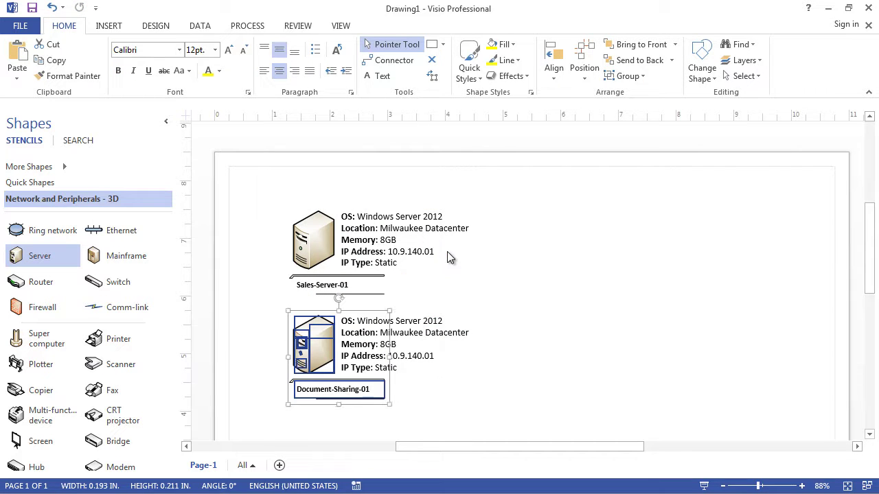
pyautogui.click(440, 408)
# Change the second server's IP Address to 10.9.140.02
pyautogui.doubleClick(368, 353)
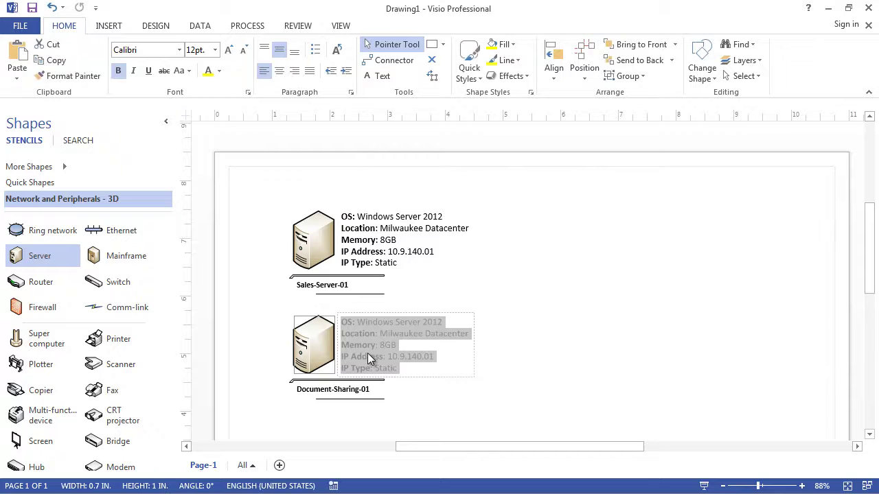
pyautogui.click(430, 356)
pyautogui.moveTo(435, 357); pyautogui.dragTo(431, 357)
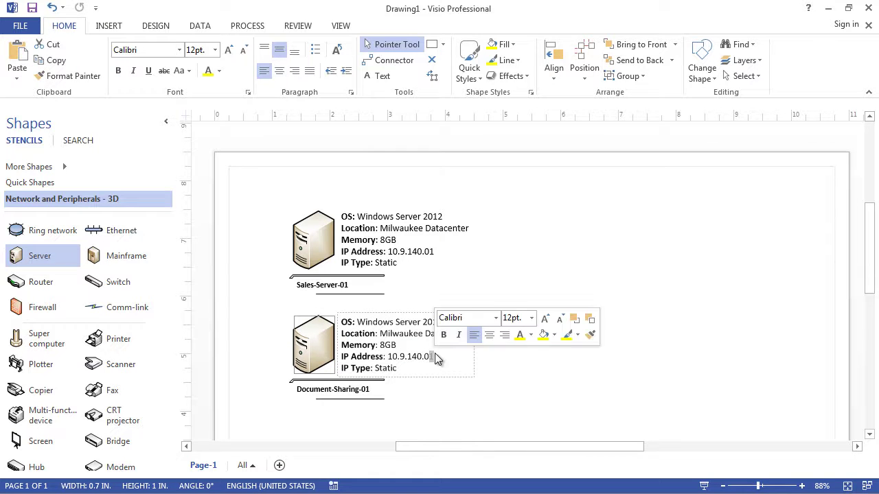
pyautogui.write('2')
pyautogui.click(406, 422)
pyautogui.moveTo(875, 277); pyautogui.dragTo(875, 299)
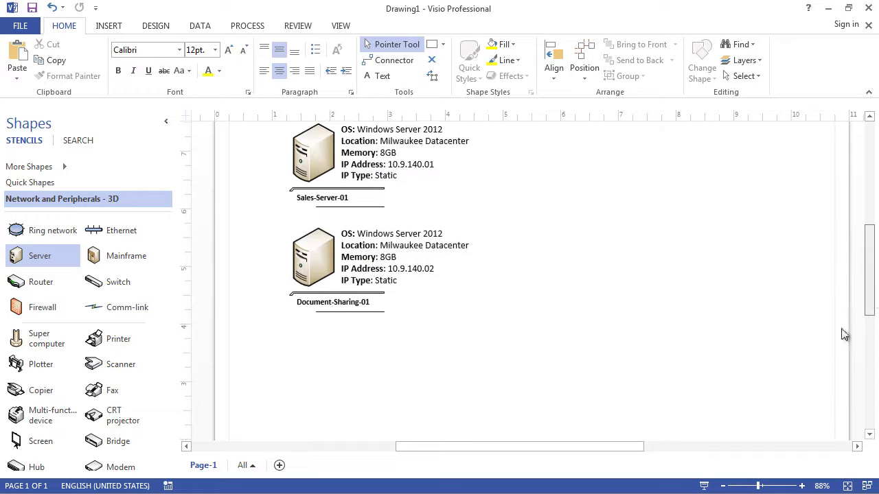
pyautogui.click(723, 489)
pyautogui.hotkey('ctrl', 'z')
# Copy the Document-Sharing-01 server and paste a third server below it
pyautogui.moveTo(343, 232); pyautogui.dragTo(501, 322)
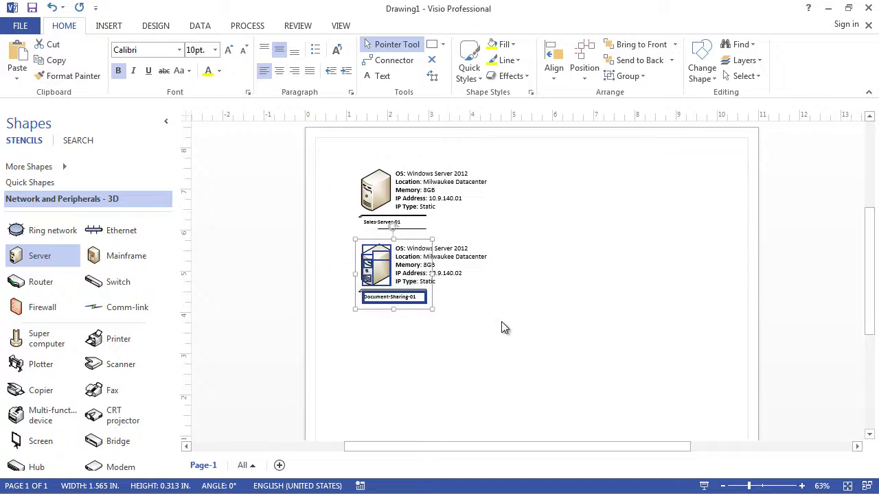
pyautogui.rightClick(377, 263)
pyautogui.click(496, 285)
pyautogui.click(412, 352)
pyautogui.rightClick(402, 353)
pyautogui.click(431, 391)
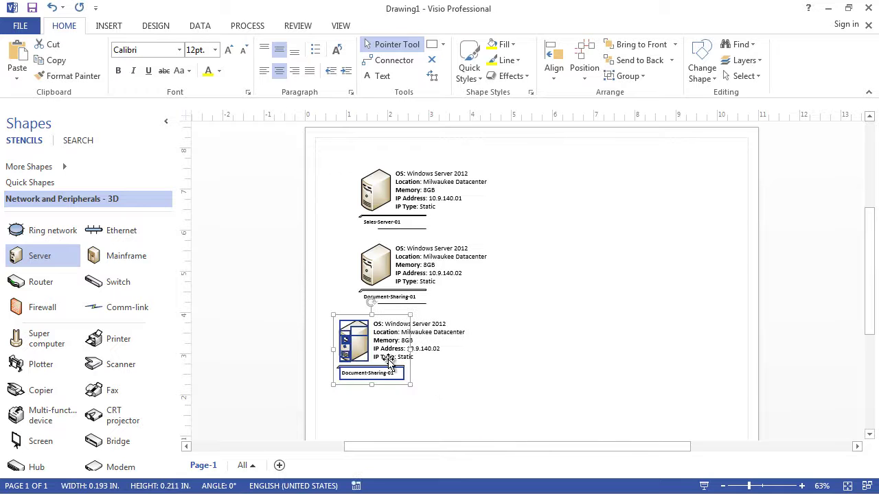
pyautogui.moveTo(359, 348); pyautogui.dragTo(386, 362)
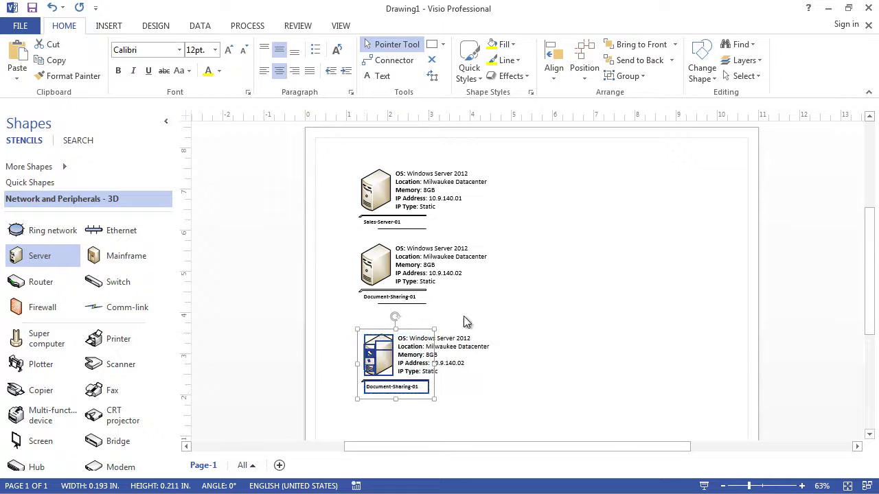
pyautogui.click(487, 322)
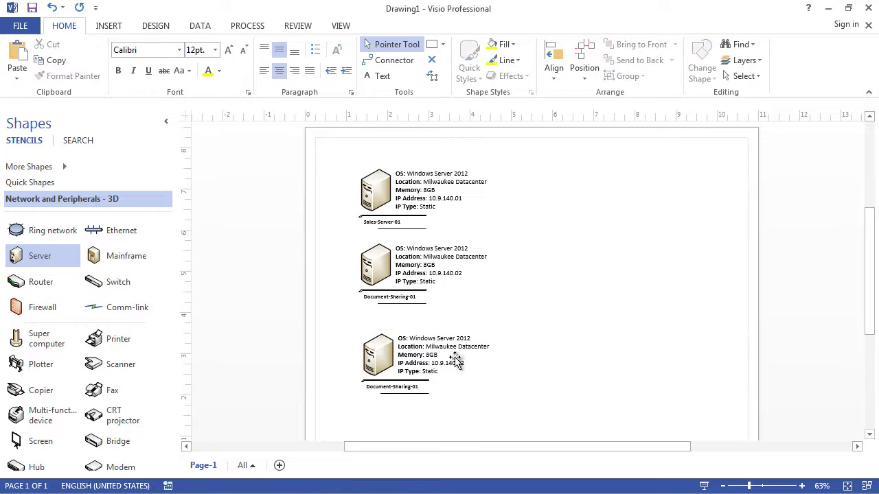
# Rename the third server's callout to Marketing-Sharing-01
pyautogui.doubleClick(401, 388)
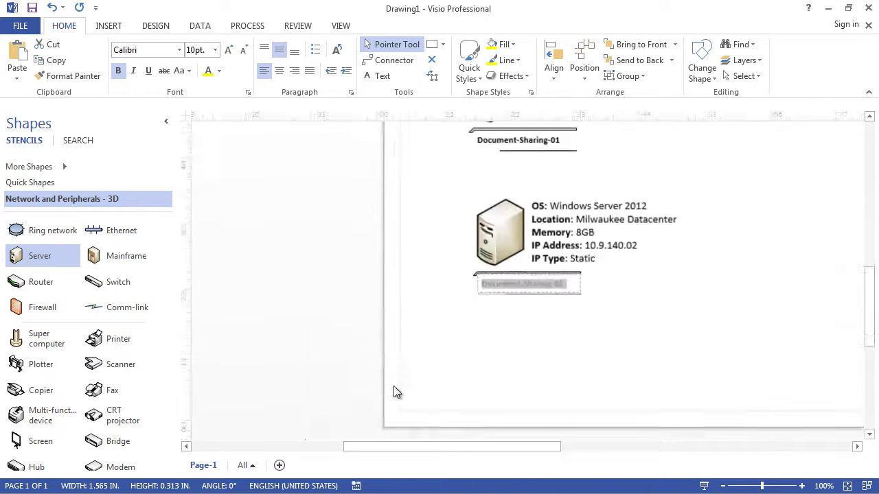
pyautogui.click(525, 287)
pyautogui.moveTo(514, 285); pyautogui.dragTo(471, 281)
pyautogui.write('Marketi')
pyautogui.write('ng File')
pyautogui.press('BackSpace')
pyautogui.press('BackSpace')
pyautogui.press('BackSpace')
pyautogui.press('BackSpace')
pyautogui.press('BackSpace')
pyautogui.write('-')
pyautogui.click(575, 346)
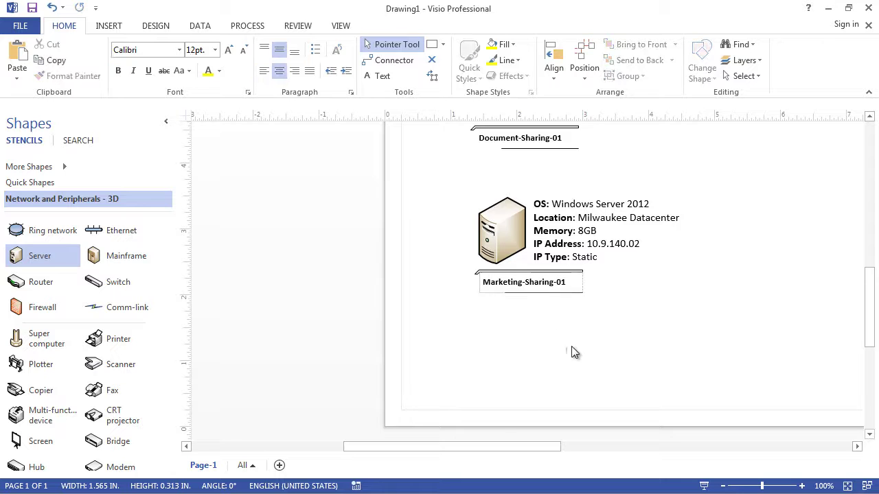
# Change the third server's IP Address to 10.9.140.03
pyautogui.doubleClick(633, 250)
pyautogui.click(636, 248)
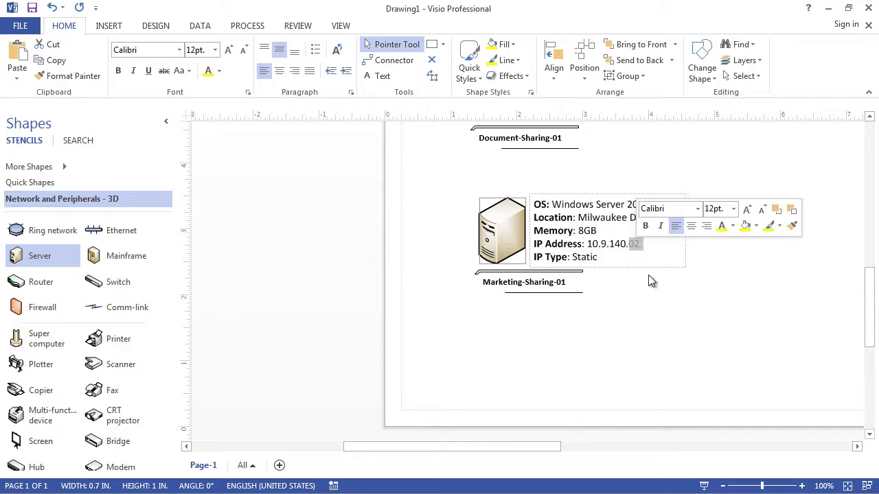
pyautogui.moveTo(629, 245); pyautogui.dragTo(637, 247)
pyautogui.write('03')
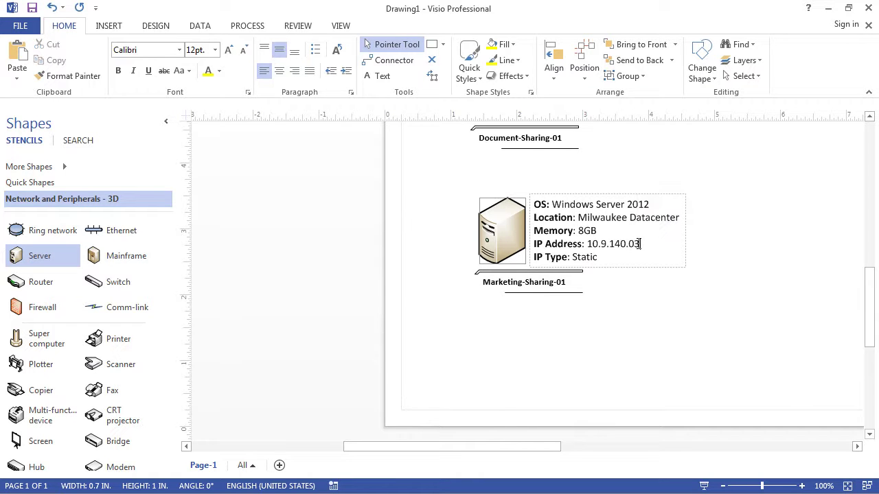
pyautogui.click(594, 316)
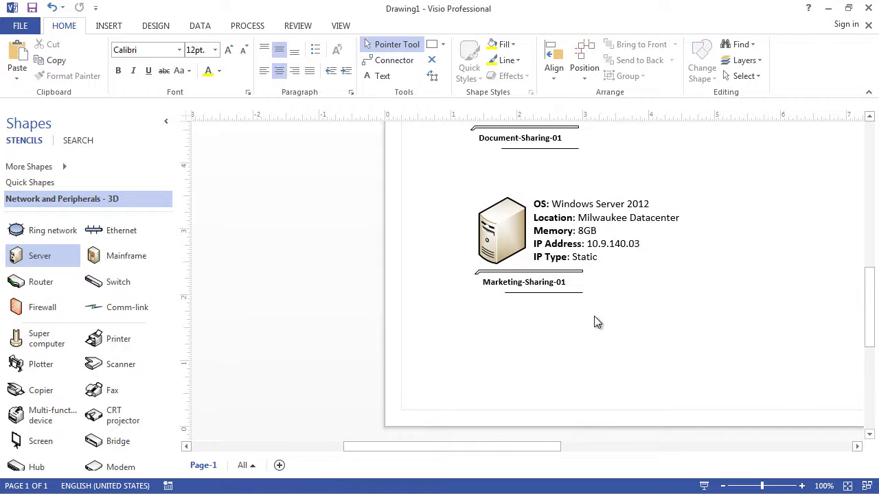
# Line up the Marketing-Sharing-01 group under Document-Sharing-01
pyautogui.moveTo(870, 278); pyautogui.dragTo(876, 234)
pyautogui.scroll(-2, 520, 358)
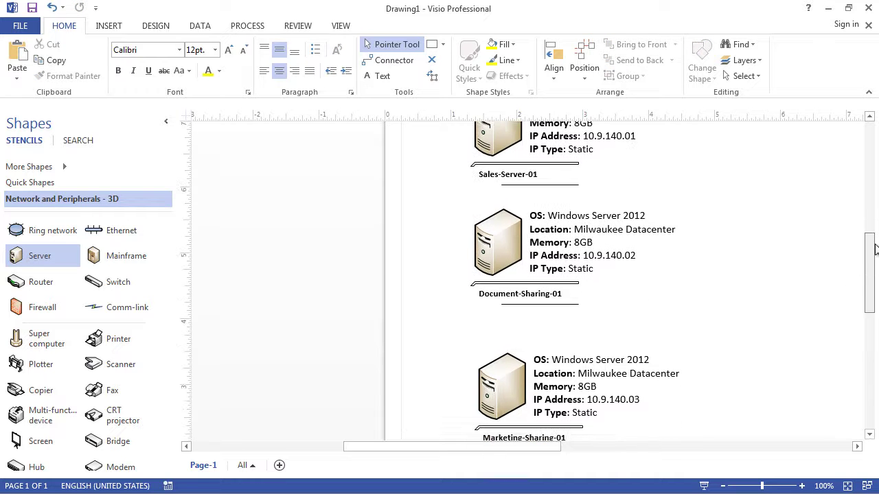
pyautogui.click(518, 357)
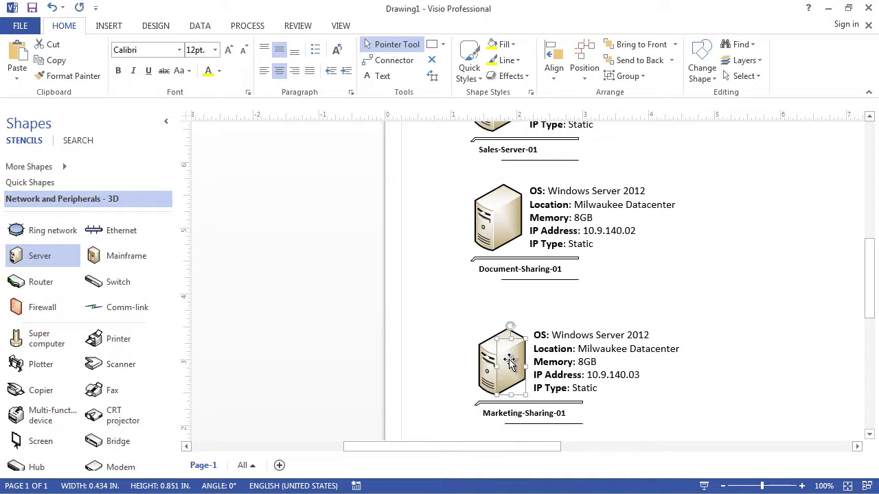
pyautogui.moveTo(456, 309); pyautogui.dragTo(676, 430)
pyautogui.moveTo(513, 357); pyautogui.dragTo(507, 347)
pyautogui.click(693, 368)
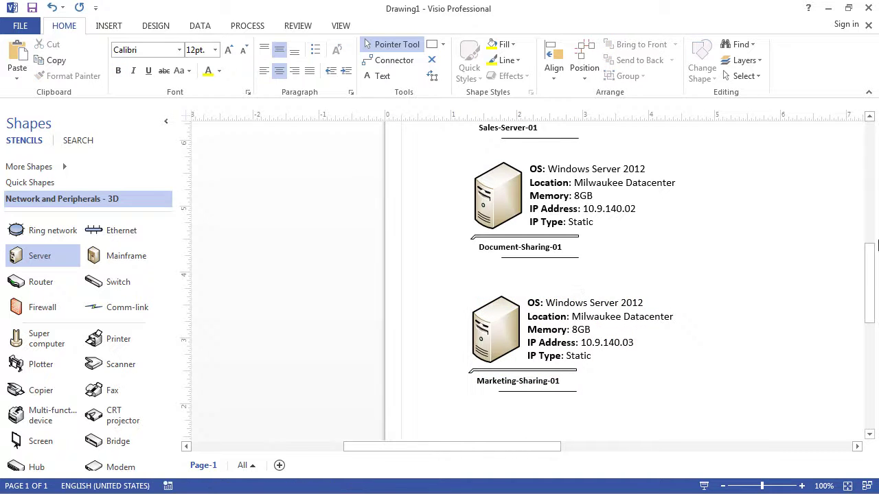
# Zoom out and drop a 3D Firewall shape to the right of the servers
pyautogui.moveTo(865, 265)
pyautogui.mouseDown()
pyautogui.moveTo(865, 244)
pyautogui.moveTo(865, 257)
pyautogui.moveTo(869, 249)
pyautogui.mouseUp()
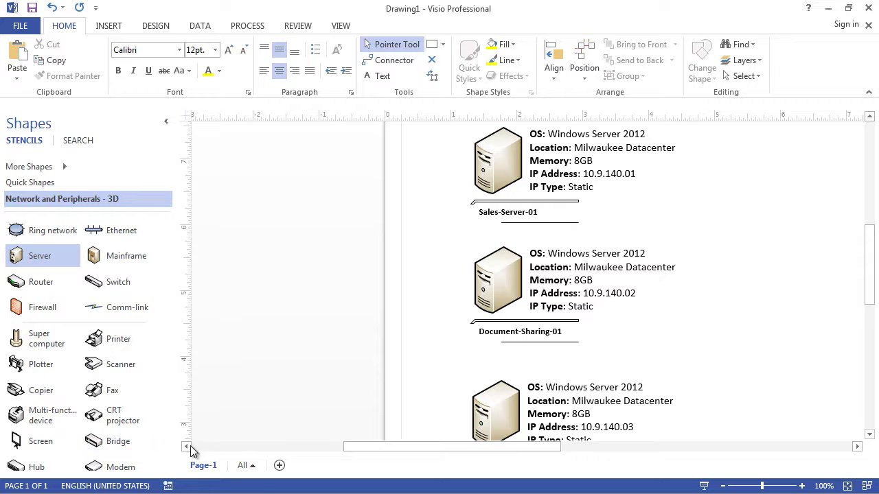
pyautogui.click(720, 486)
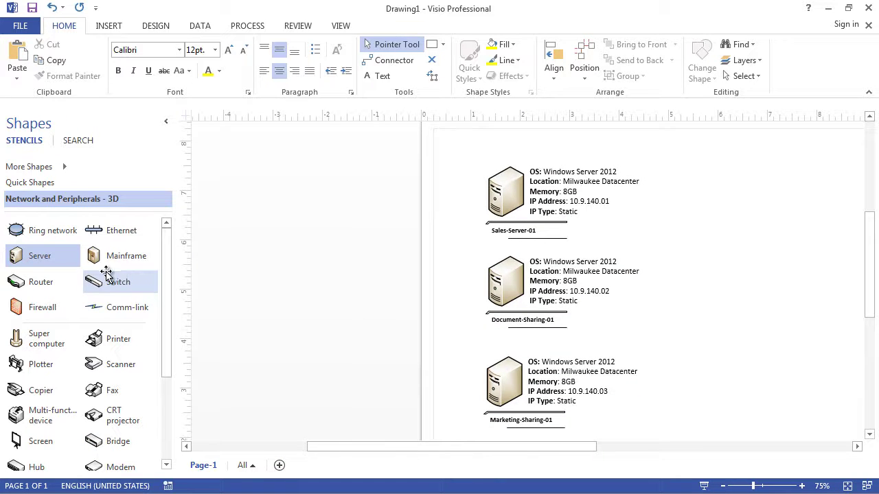
pyautogui.moveTo(17, 310); pyautogui.dragTo(773, 393)
pyautogui.moveTo(777, 295); pyautogui.dragTo(746, 276)
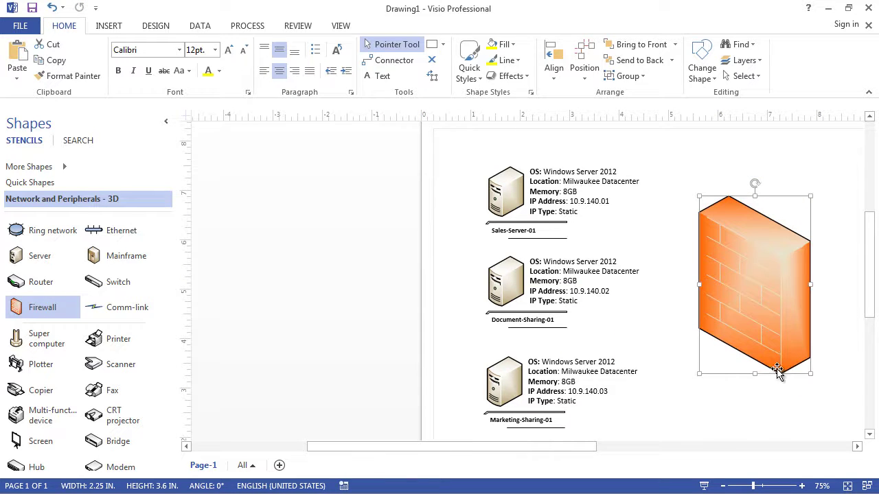
# Draw a connector from the Sales server to the firewall, then undo it twice
pyautogui.click(380, 60)
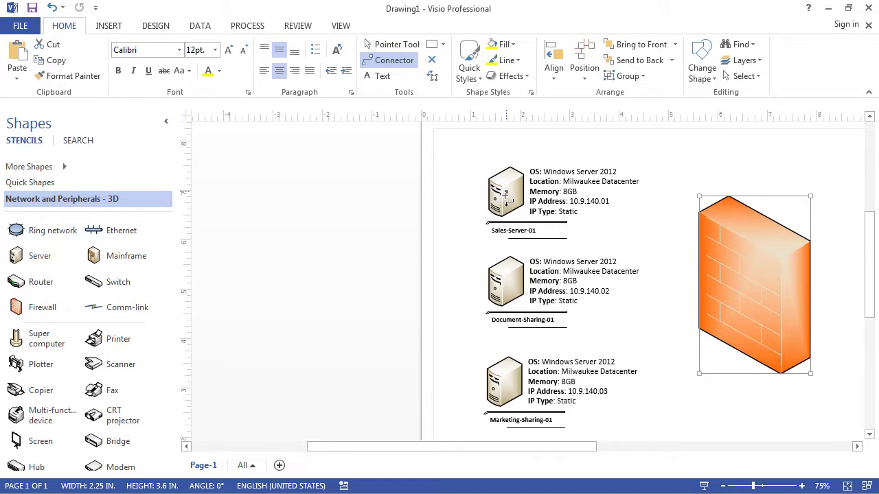
pyautogui.moveTo(505, 197); pyautogui.dragTo(696, 254)
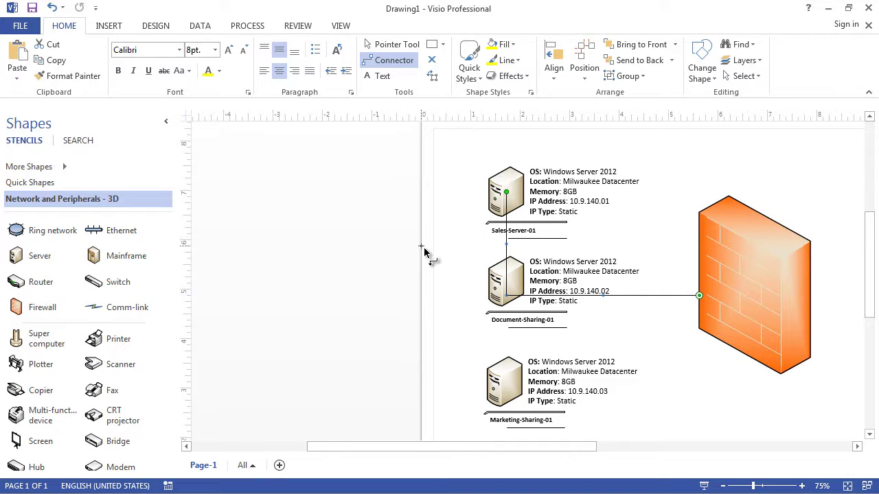
pyautogui.click(52, 8)
pyautogui.click(52, 8)
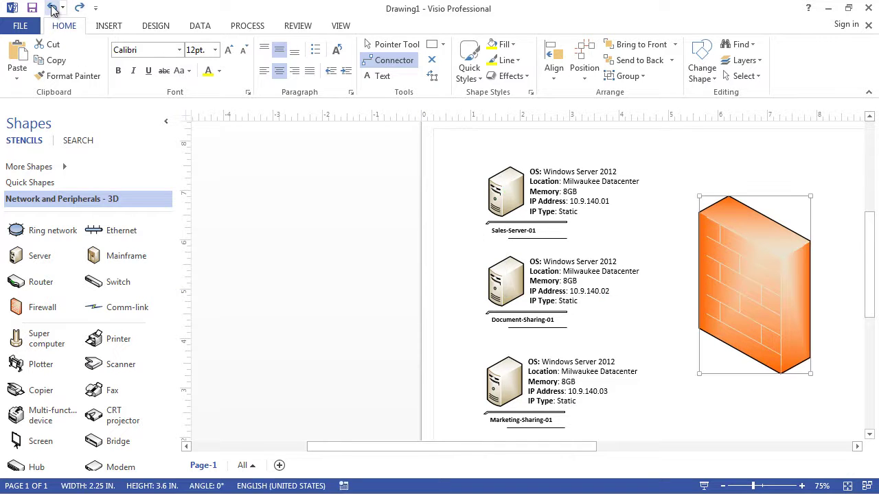
# Move the firewall to the left of the three server groups
pyautogui.click(384, 44)
pyautogui.moveTo(765, 255); pyautogui.dragTo(405, 255)
pyautogui.moveTo(471, 137); pyautogui.dragTo(612, 378)
pyautogui.moveTo(635, 256); pyautogui.dragTo(634, 256)
pyautogui.moveTo(412, 254); pyautogui.dragTo(592, 275)
pyautogui.click(594, 373)
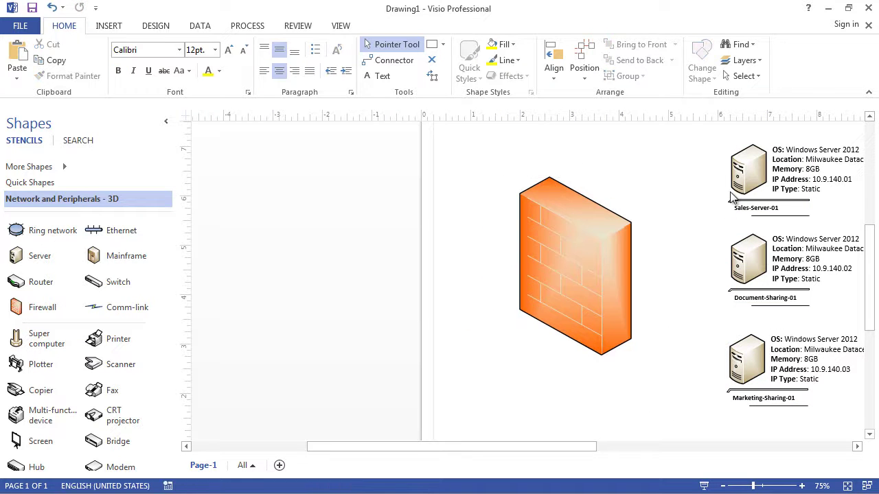
# Connect the Sales server to the firewall and adjust the connector's route
pyautogui.click(406, 61)
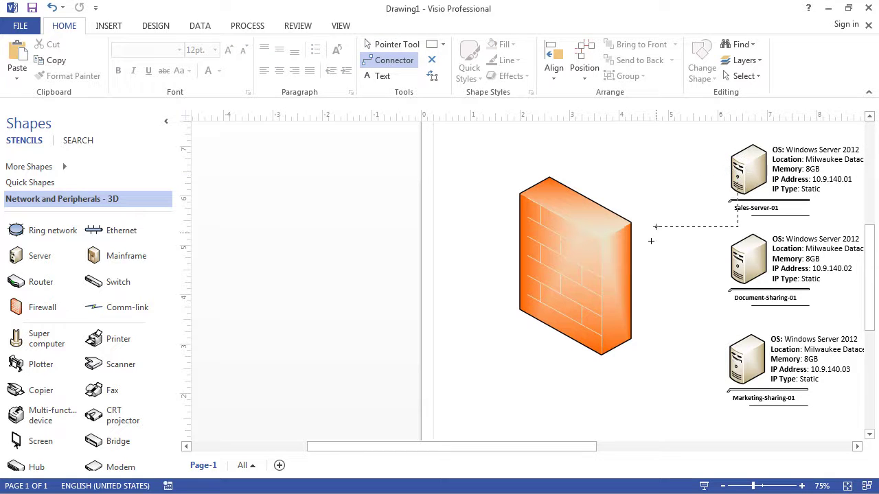
pyautogui.moveTo(649, 245); pyautogui.dragTo(590, 266)
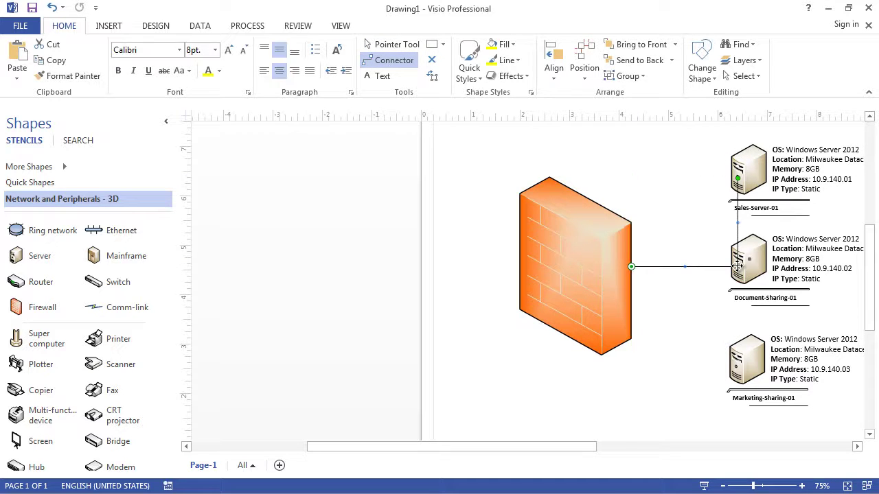
pyautogui.moveTo(737, 264); pyautogui.dragTo(707, 240)
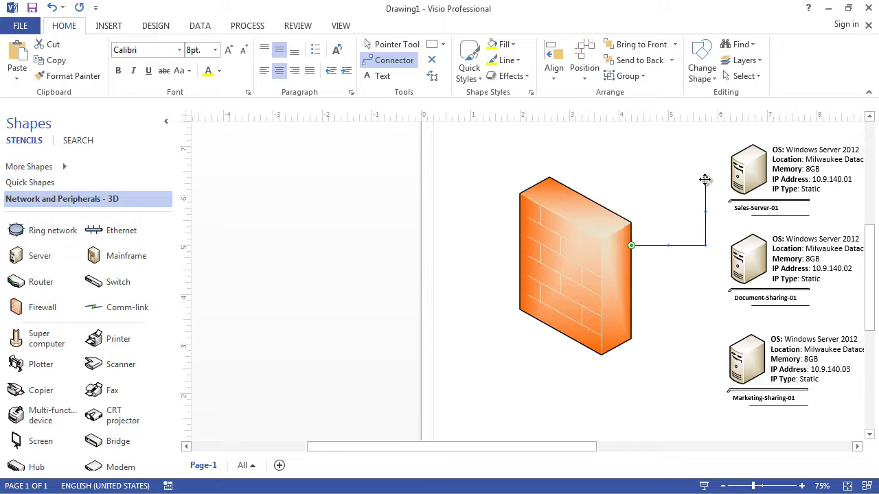
pyautogui.moveTo(725, 173); pyautogui.dragTo(748, 170)
pyautogui.moveTo(747, 206); pyautogui.dragTo(691, 237)
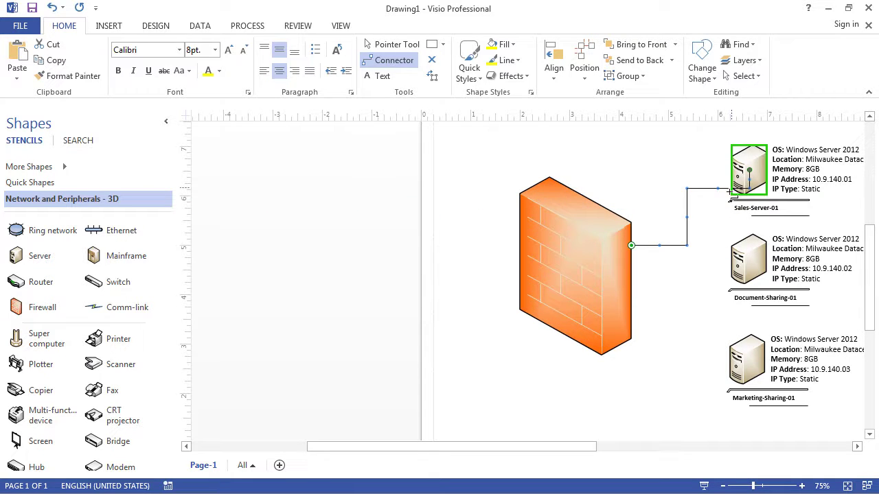
pyautogui.moveTo(718, 179); pyautogui.dragTo(716, 170)
pyautogui.click(693, 298)
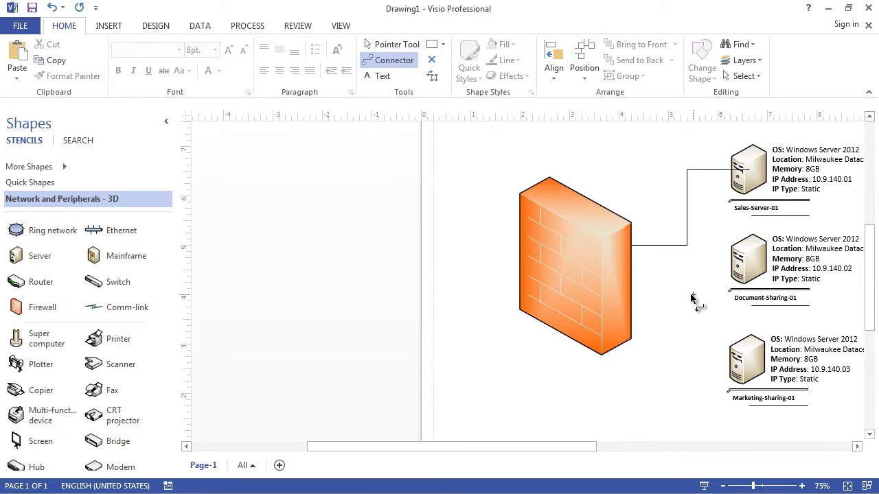
# Connect Document-Sharing-01 and Marketing-Sharing-01 to the firewall with aligned connectors
pyautogui.click(687, 246)
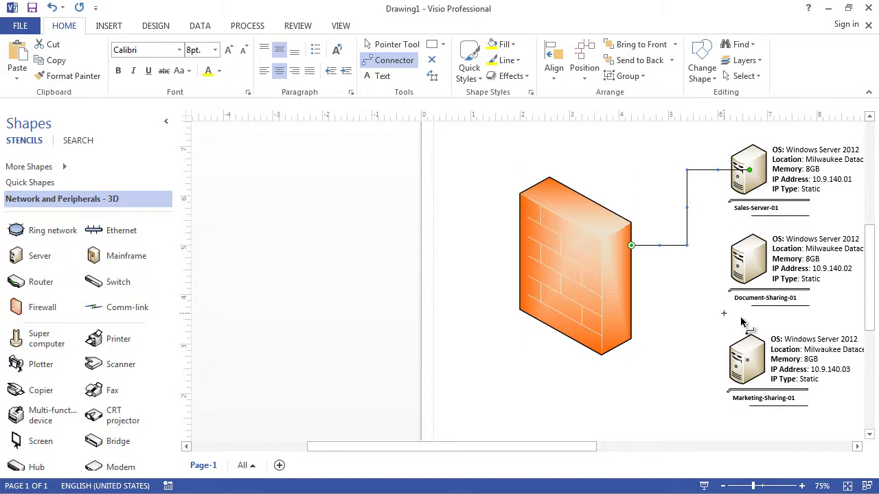
pyautogui.moveTo(675, 258); pyautogui.dragTo(633, 259)
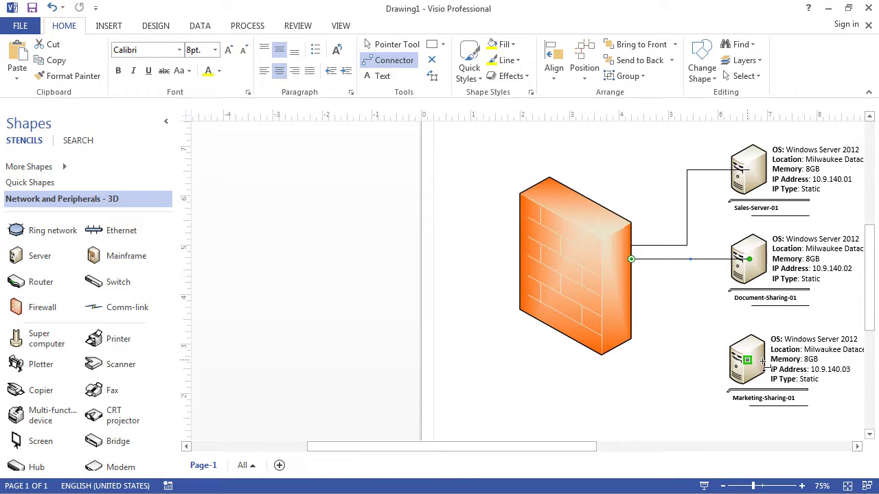
pyautogui.moveTo(743, 359); pyautogui.dragTo(577, 351)
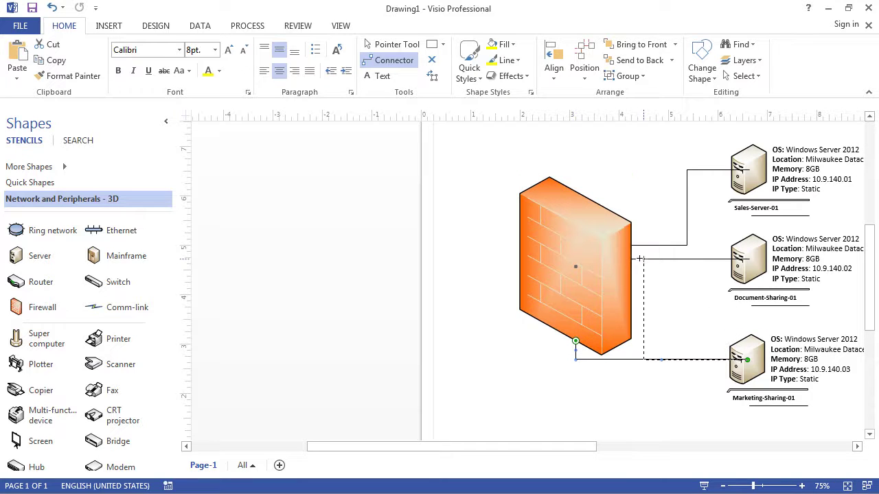
pyautogui.moveTo(637, 259); pyautogui.dragTo(632, 260)
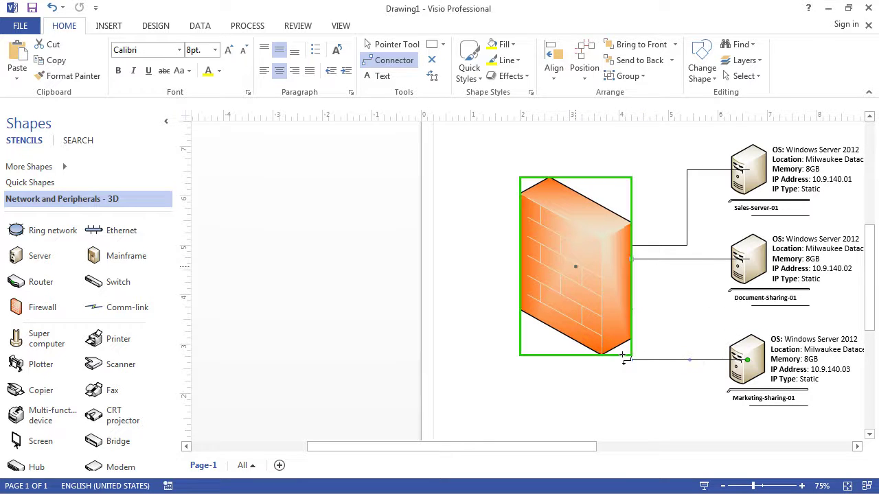
pyautogui.moveTo(650, 309); pyautogui.dragTo(687, 310)
pyautogui.click(661, 429)
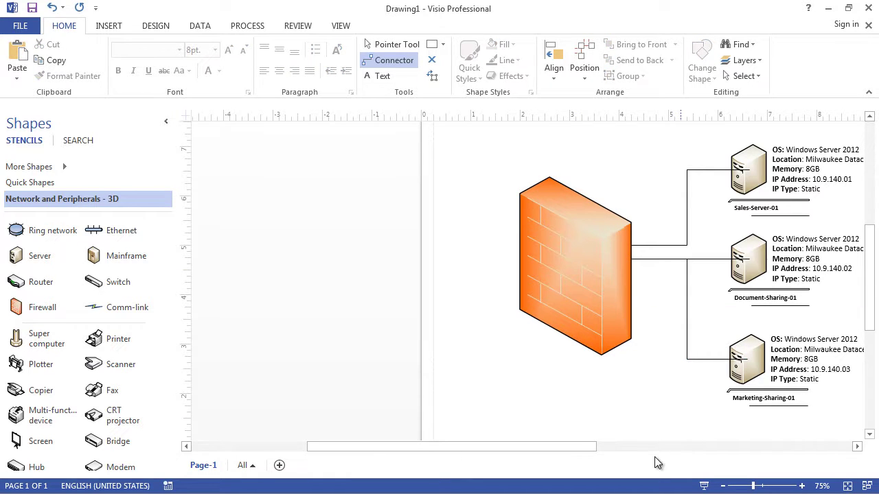